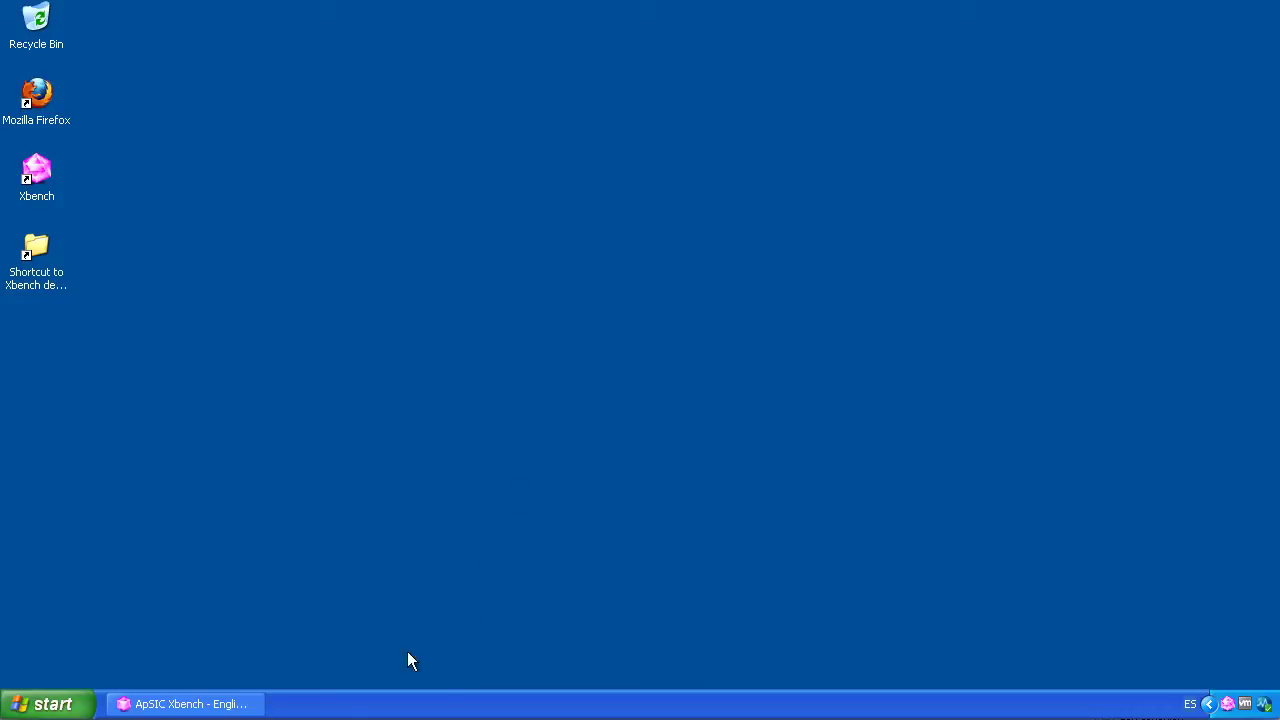
Bring Xbench back up, go to the Checklist Manager, and widen the checklist tree pane.
click(200, 700)
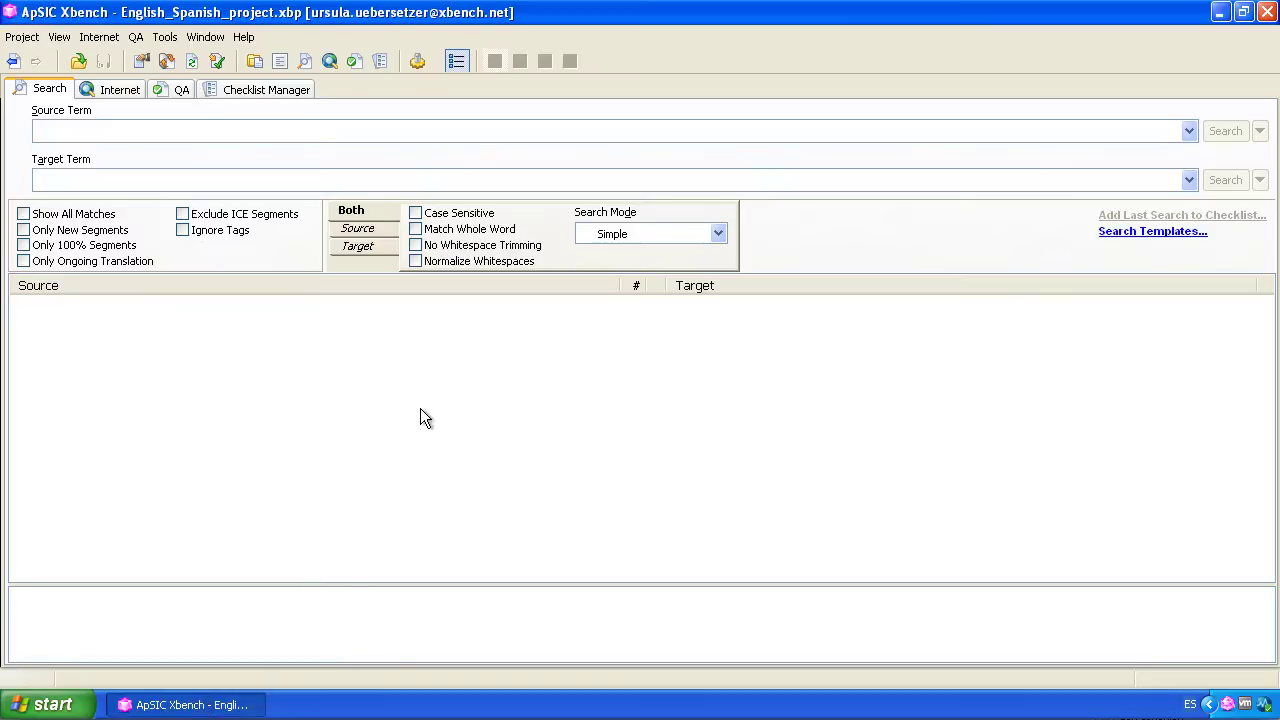
click(288, 92)
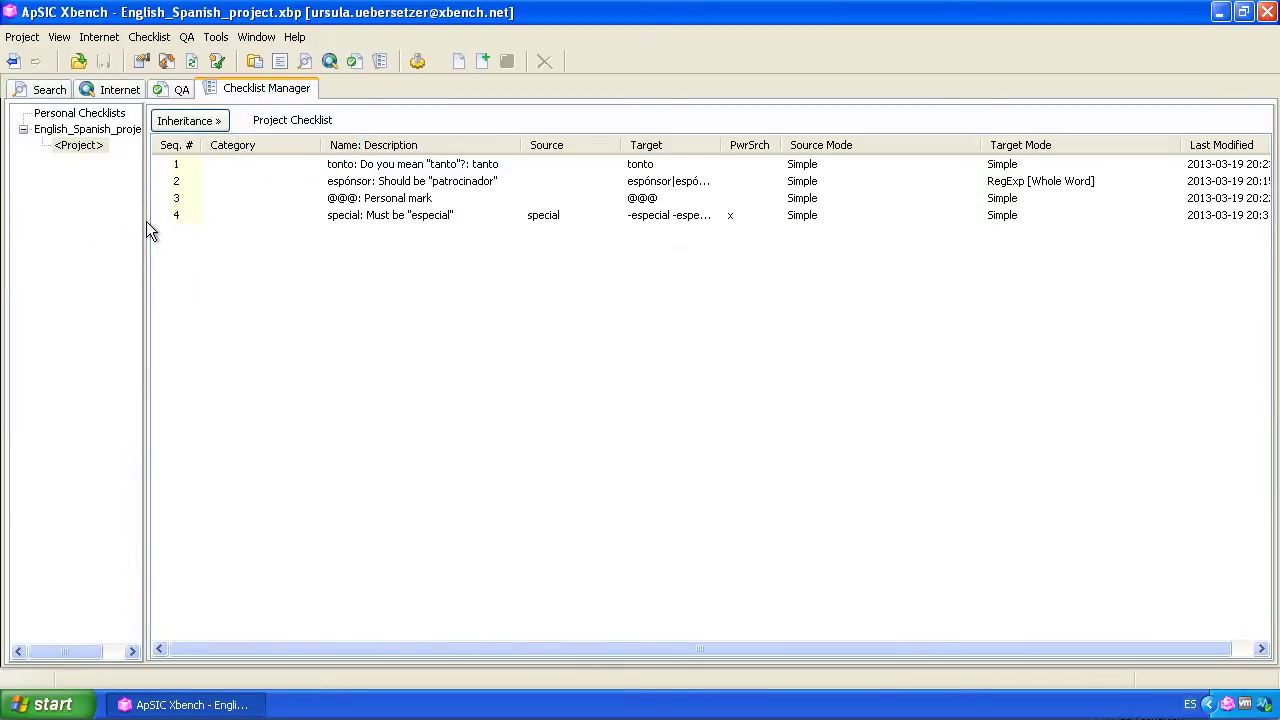
drag(146, 221, 195, 217)
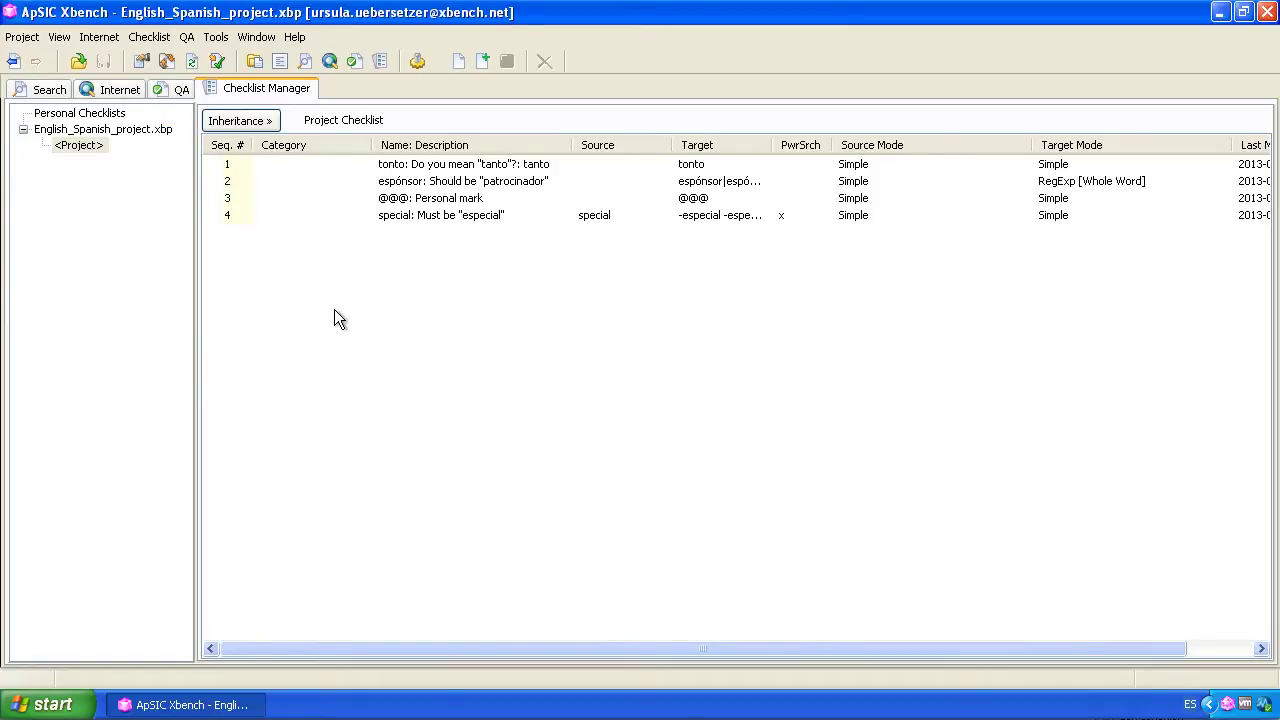
View Personal Checklists, then show the <Project> checklist with tonto, espónsor, @@@ and special.
click(116, 115)
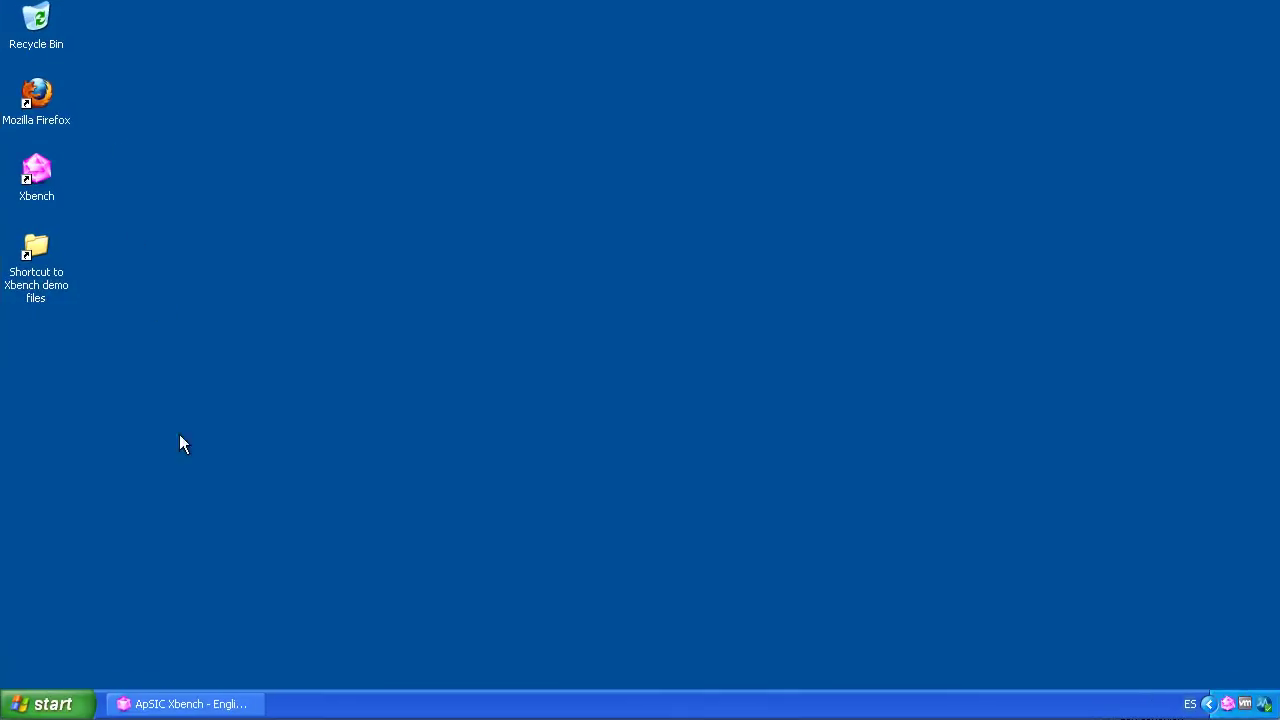
click(185, 706)
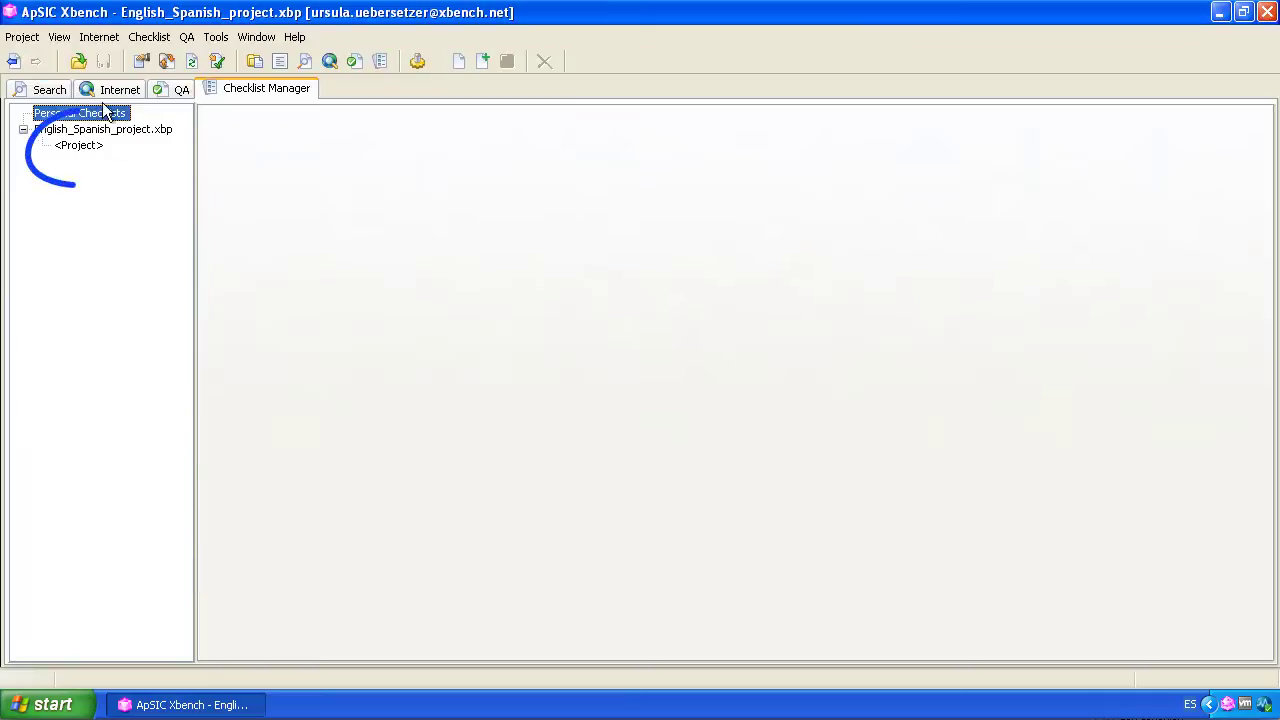
click(92, 145)
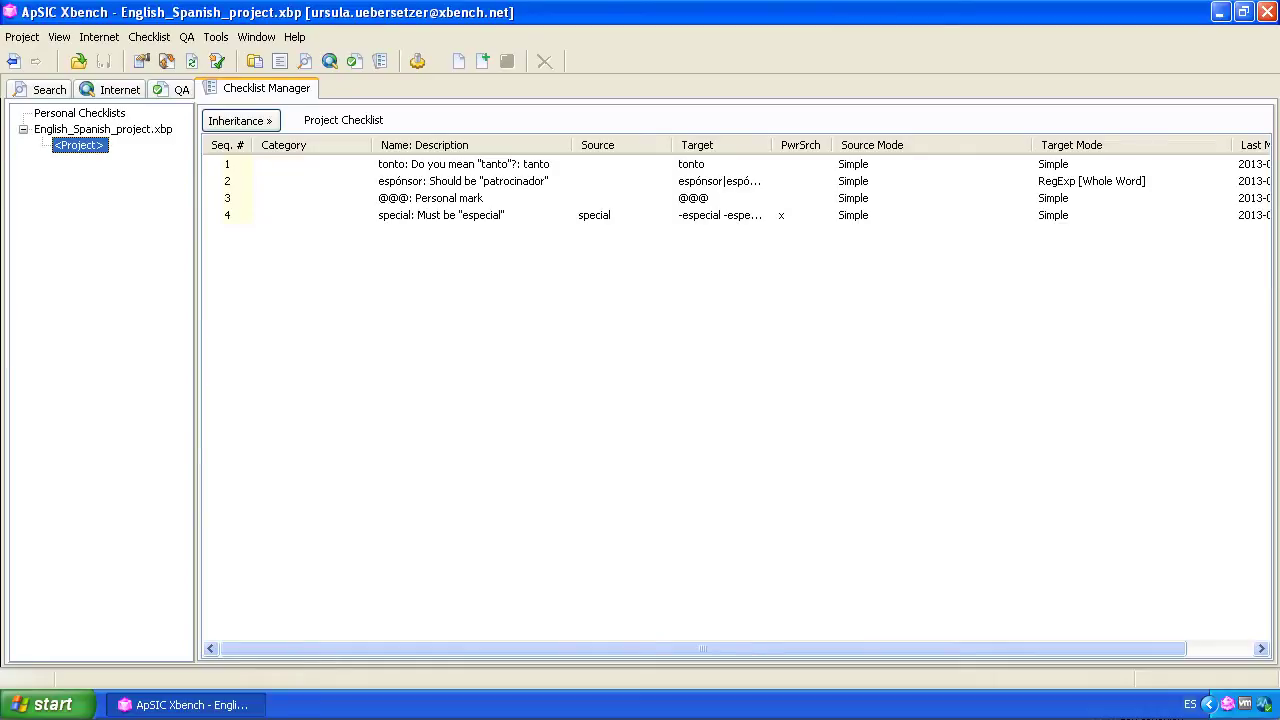
Add Checklist for EN-ES projects.xbckl to English_Spanish_project.xbp.
click(66, 128)
right_click(88, 127)
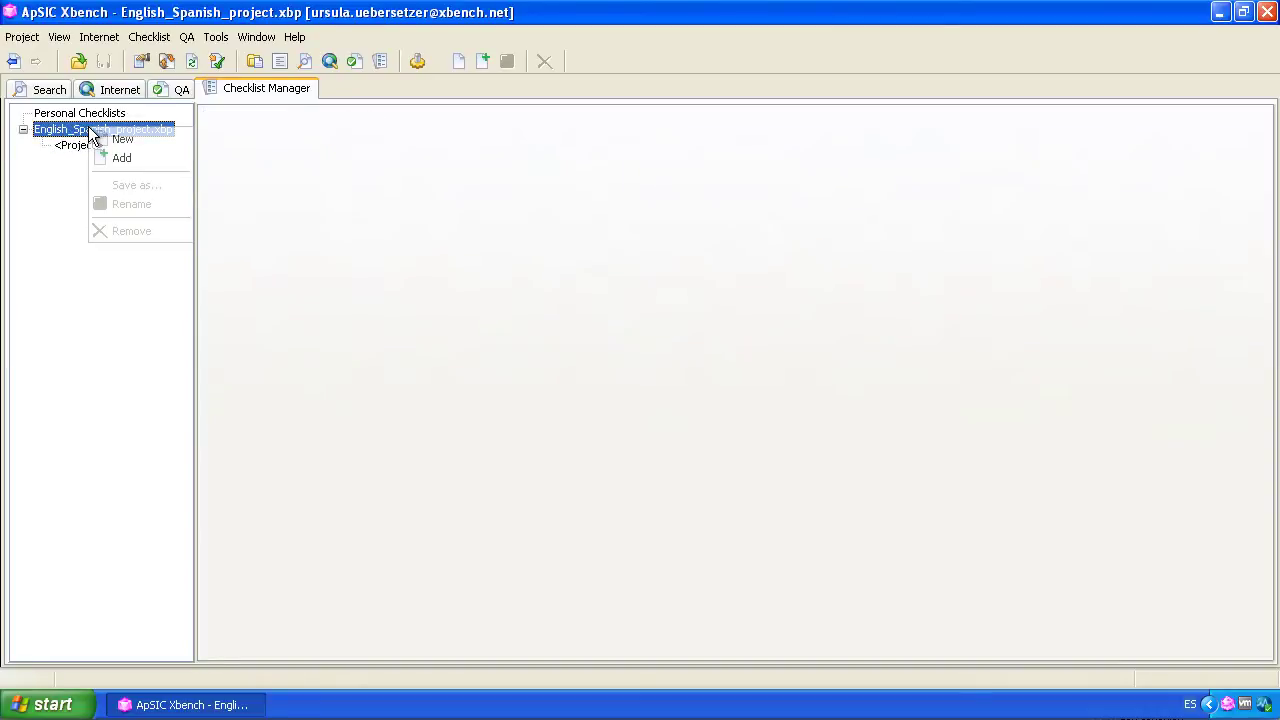
click(152, 158)
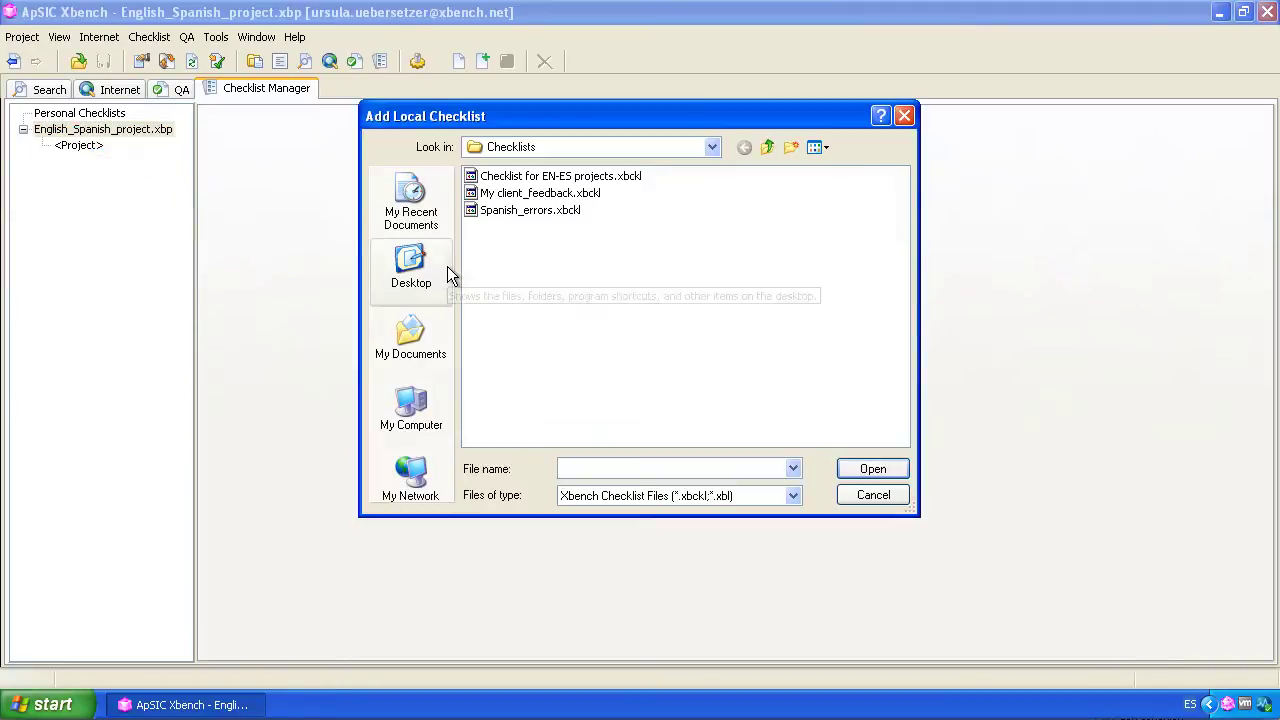
click(548, 178)
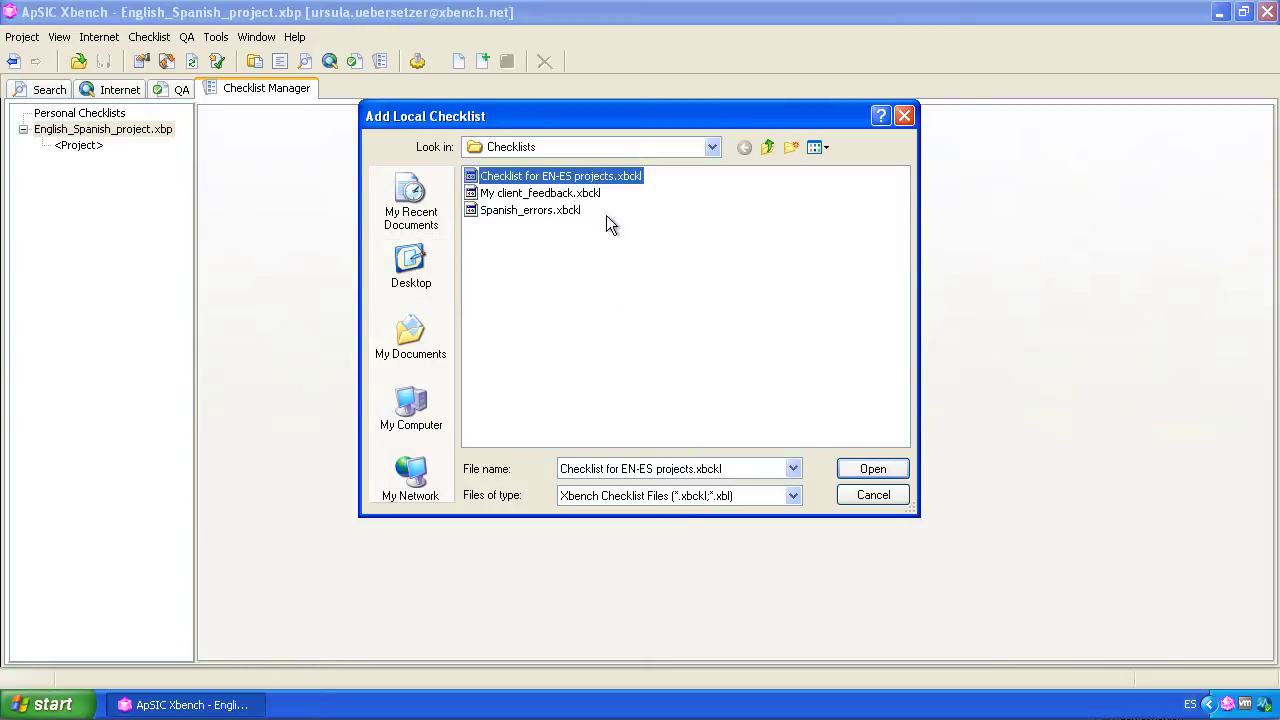
click(873, 469)
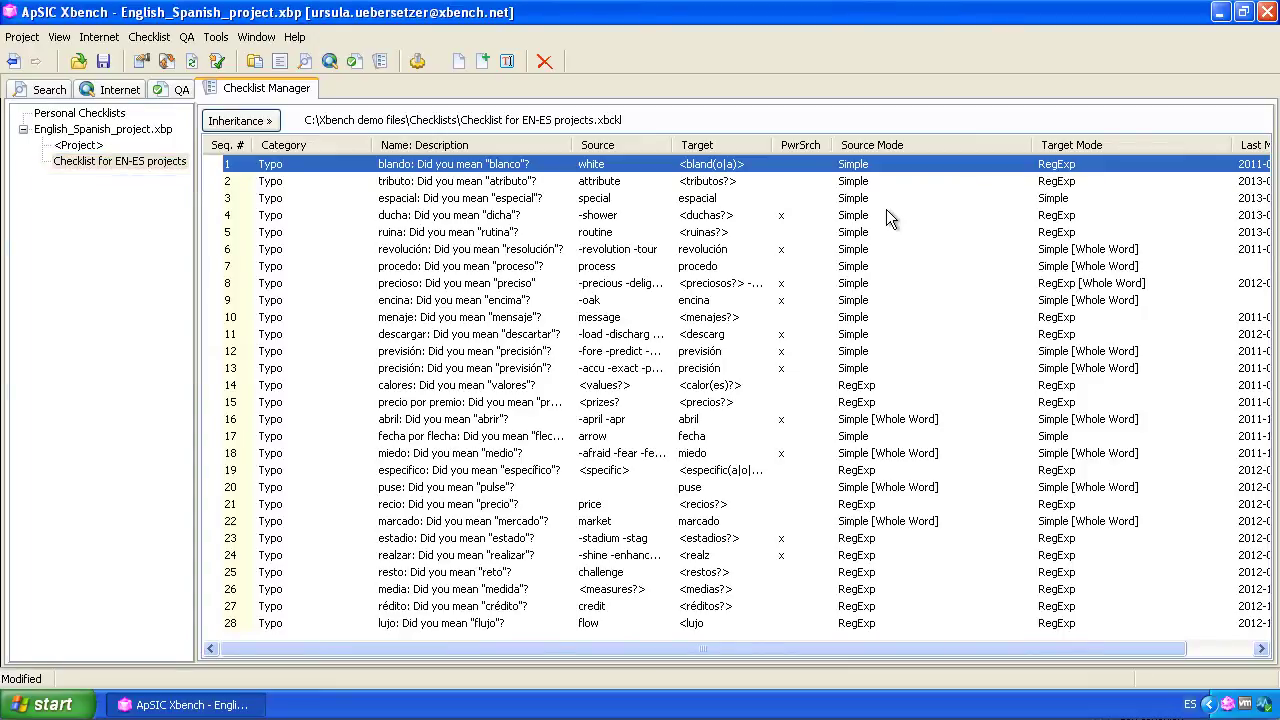
Save the project, sort the EN-ES entries by name, and select the tributo entry.
click(104, 62)
click(437, 148)
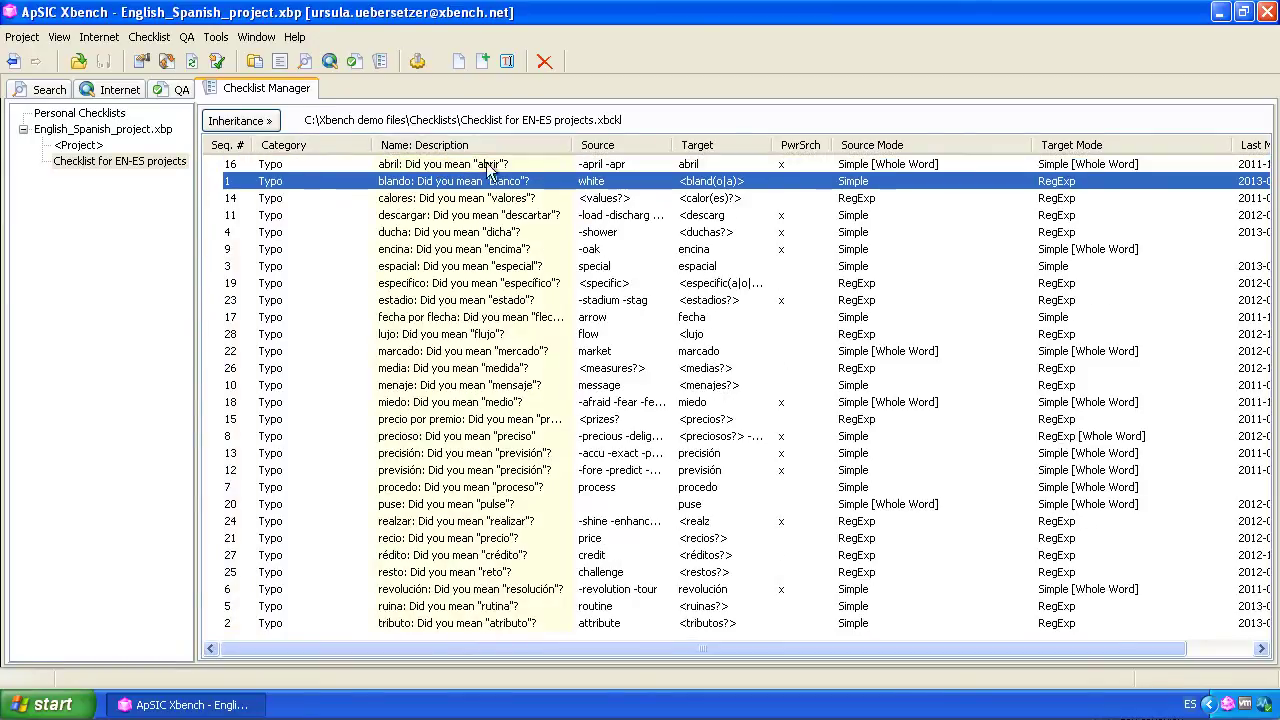
drag(950, 648, 1024, 648)
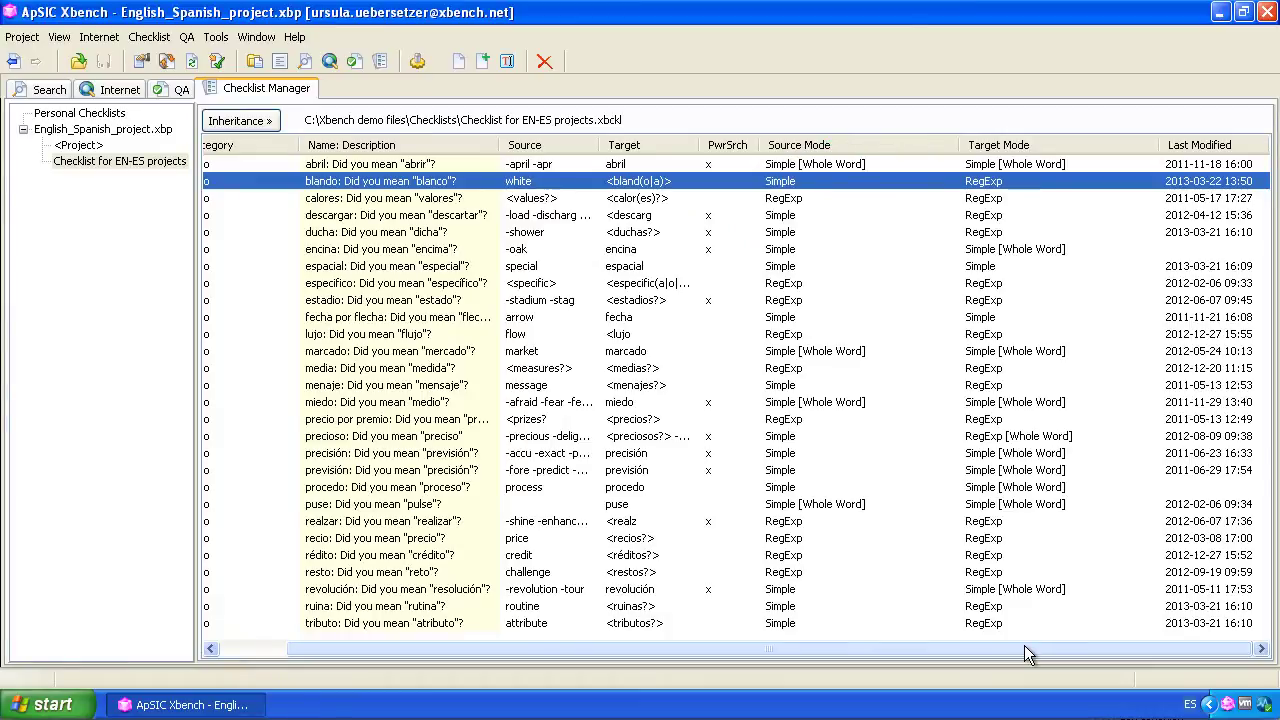
drag(1024, 648, 658, 653)
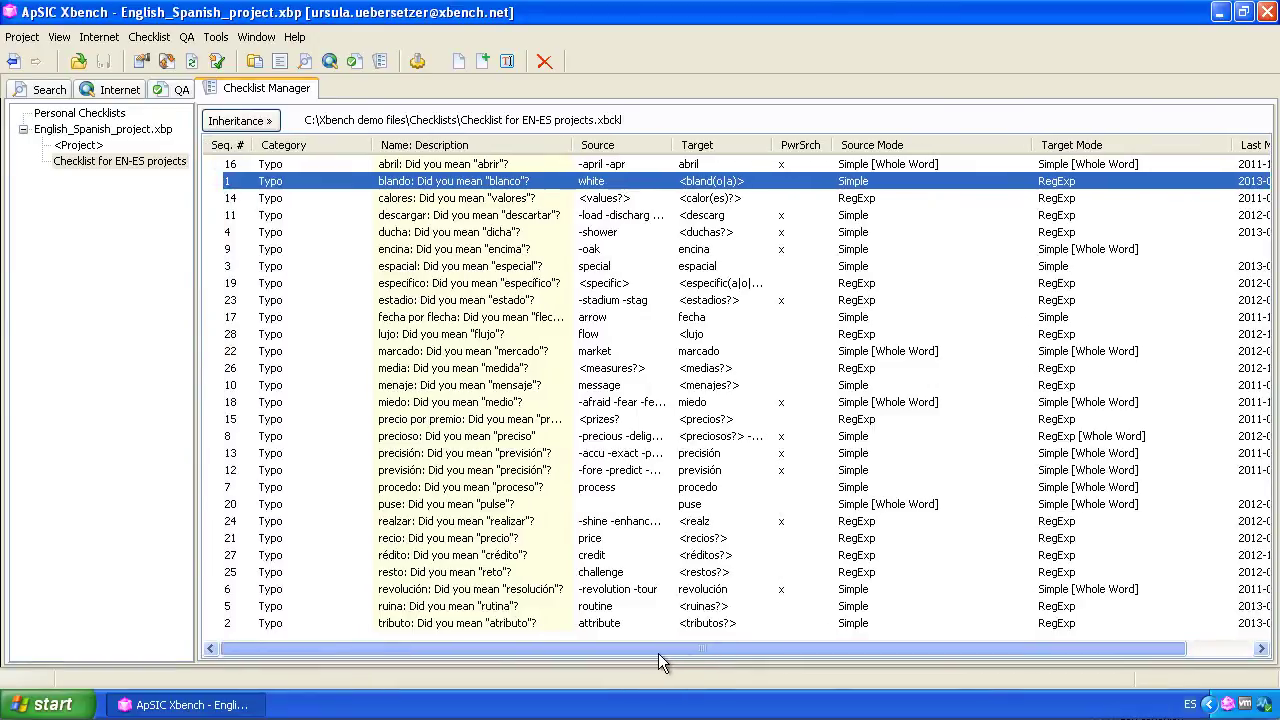
click(617, 624)
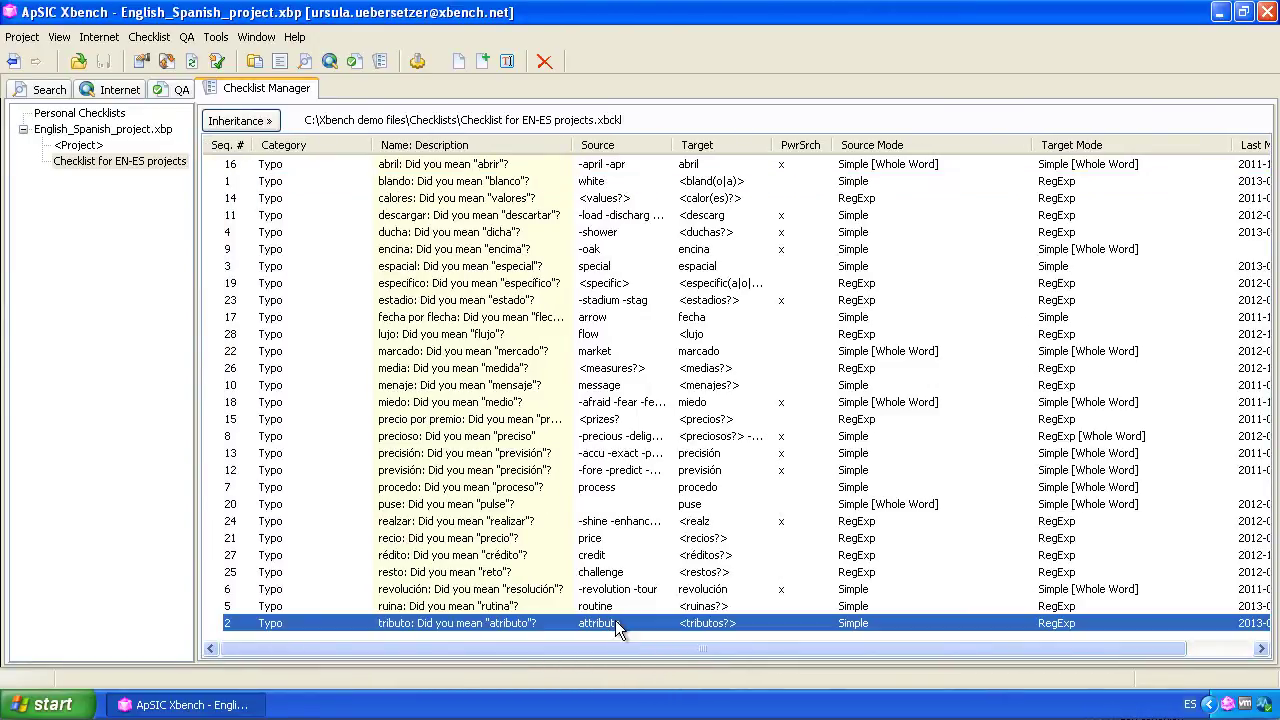
Test the tributo entry as a search, then return to the Checklist Manager.
right_click(617, 624)
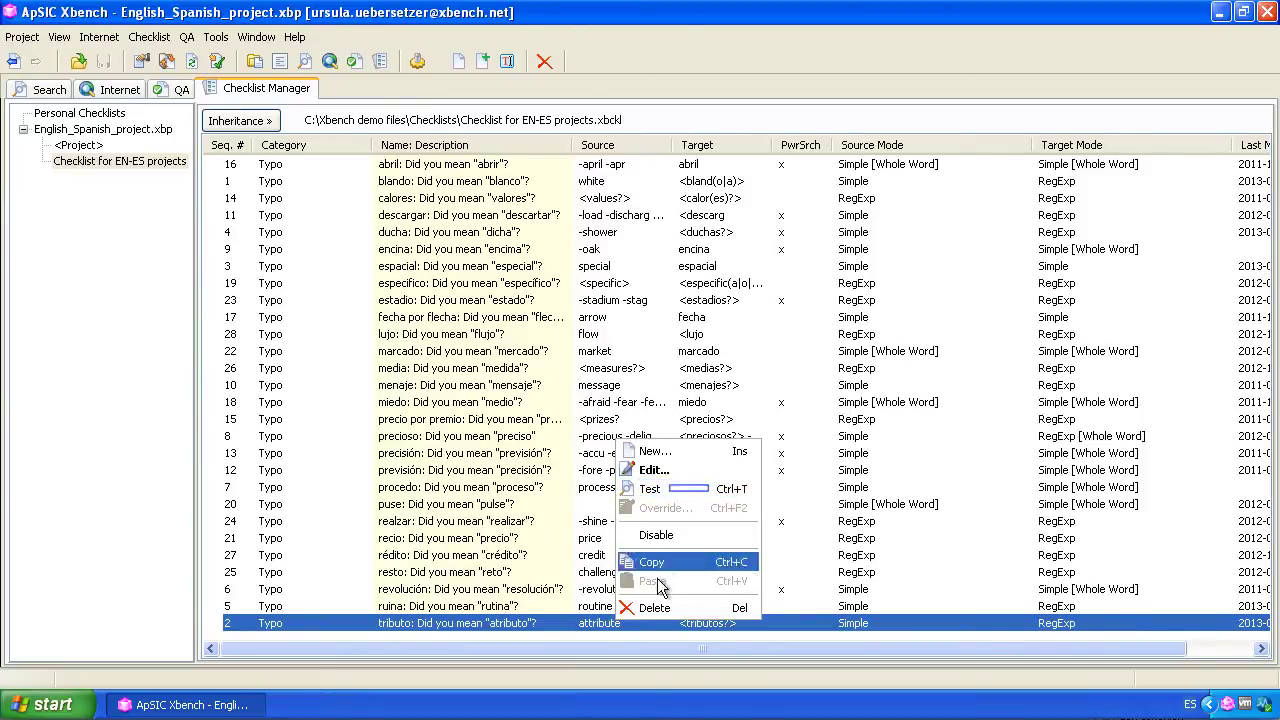
click(707, 492)
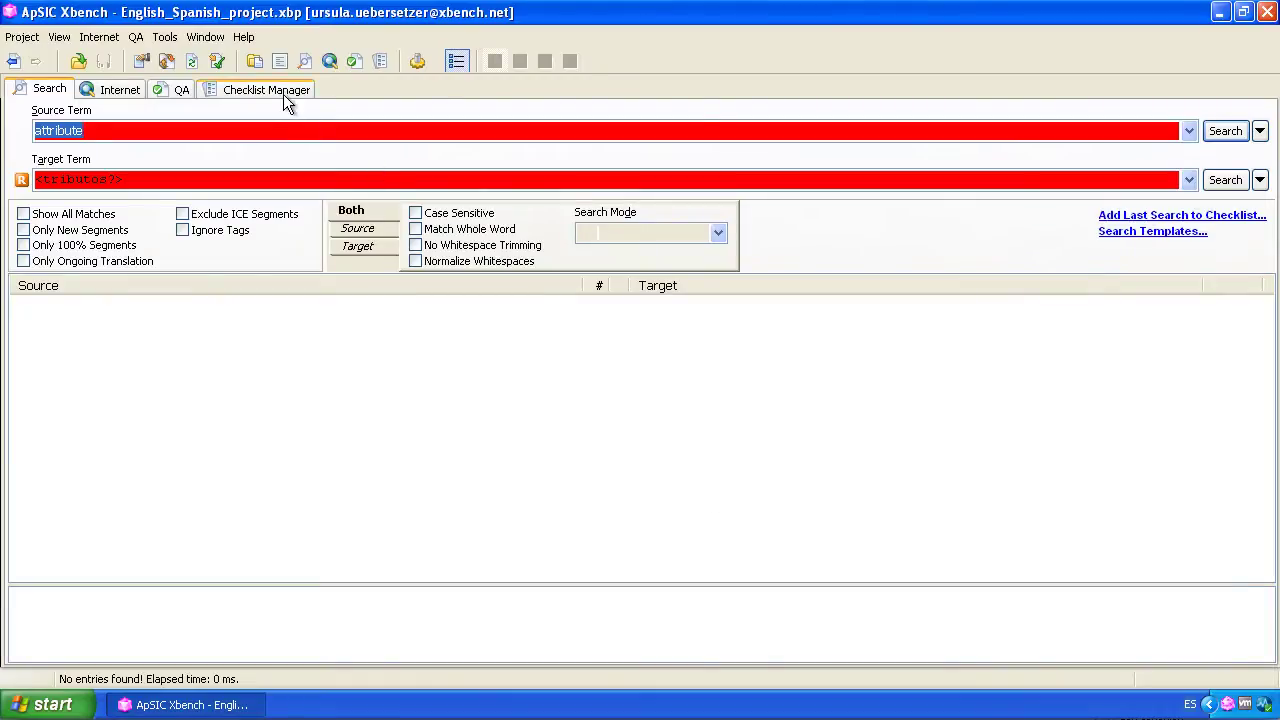
click(283, 94)
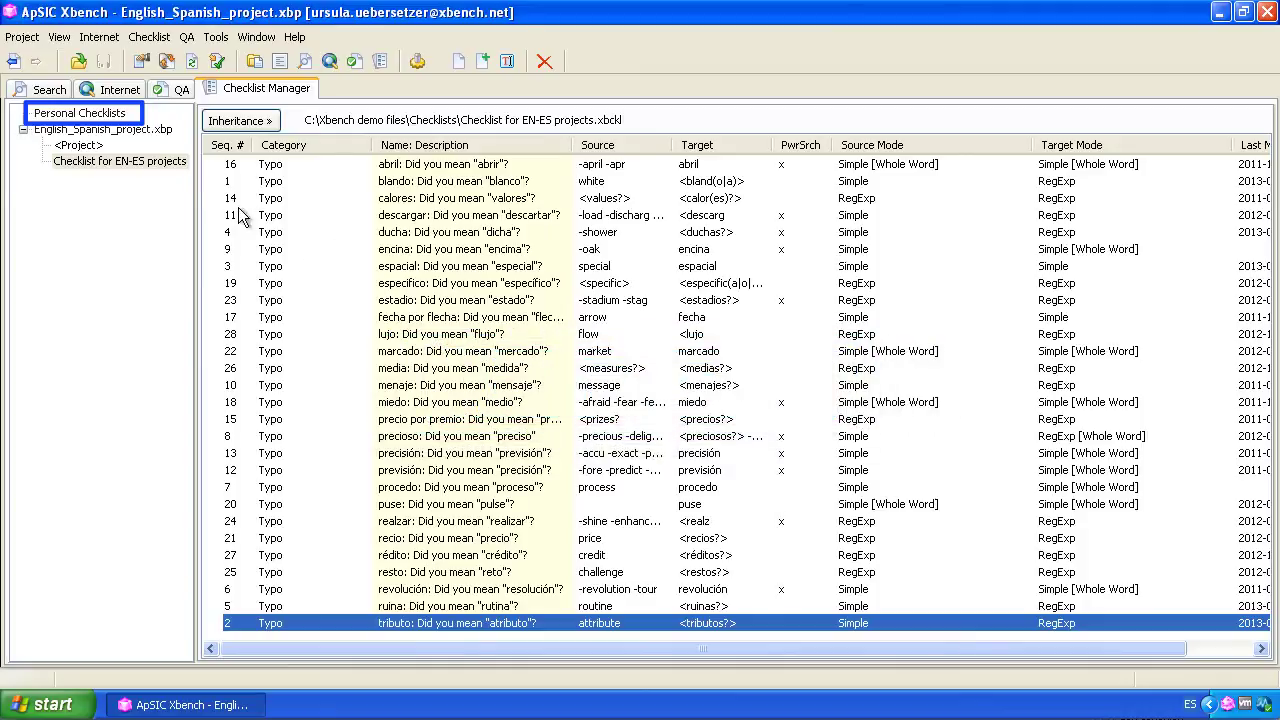
Add the local Spanish_errors.xbckl file to the Personal Checklists group.
click(116, 112)
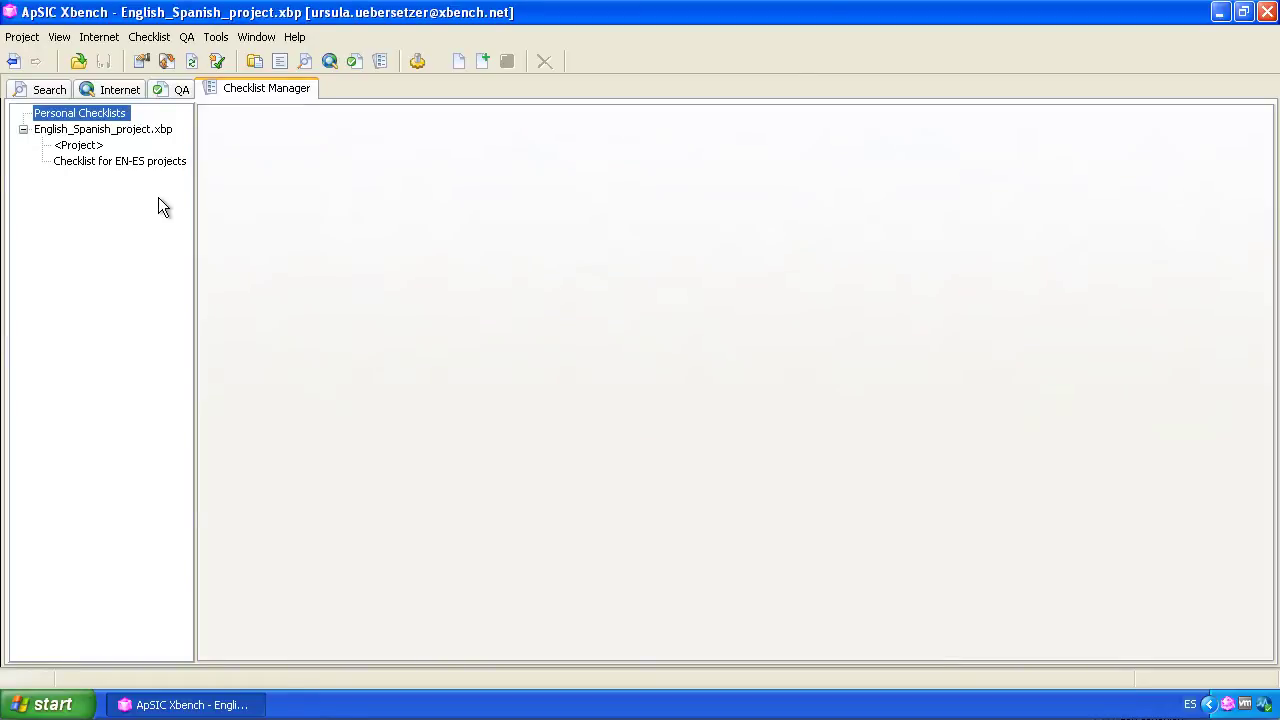
right_click(46, 113)
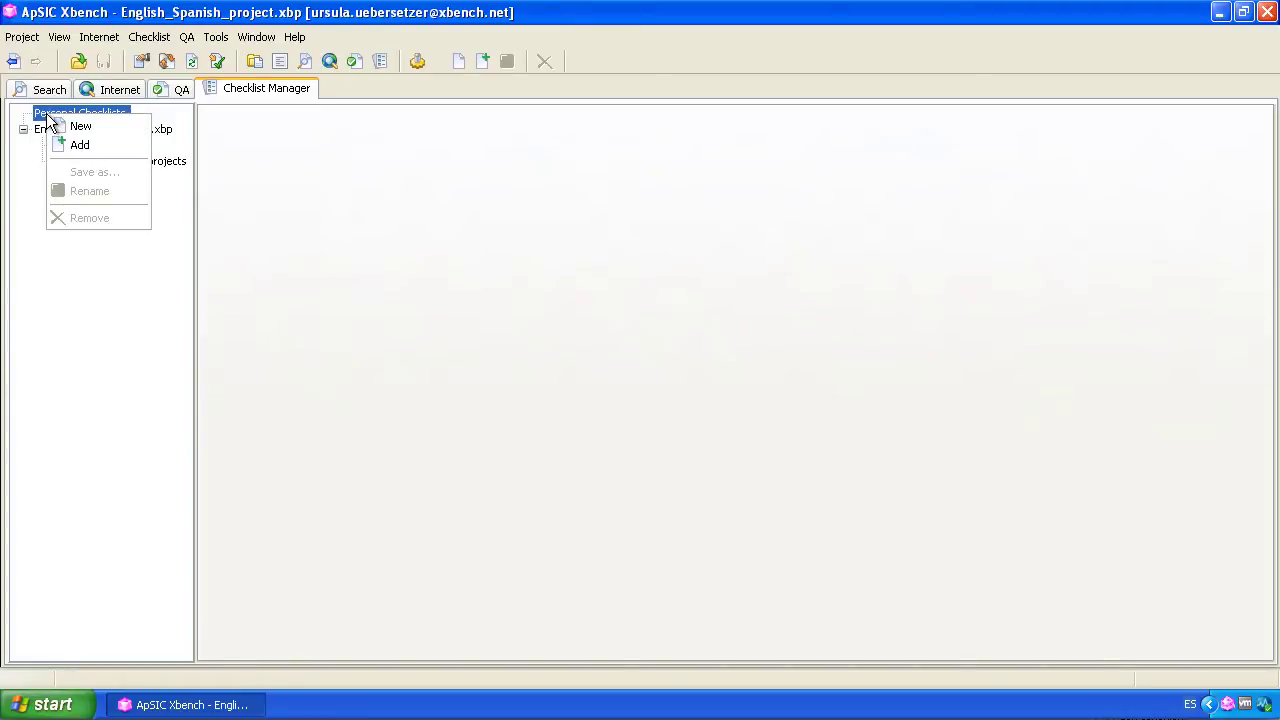
click(112, 146)
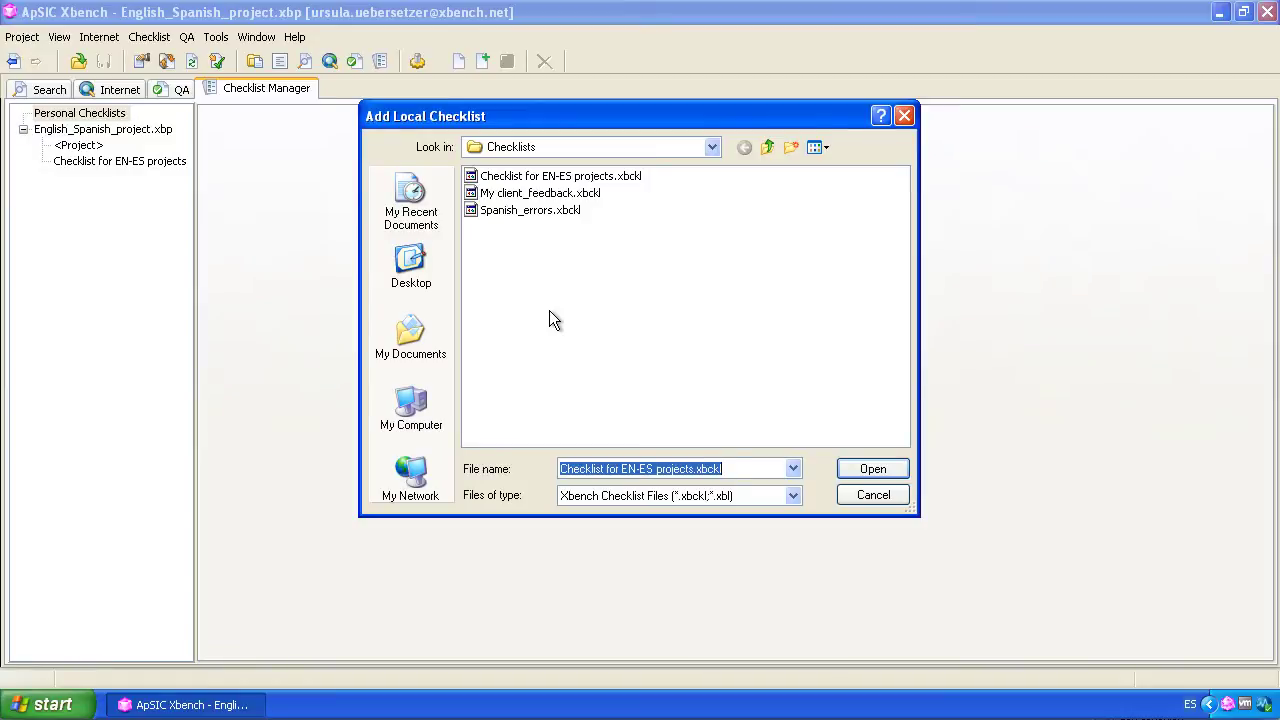
click(533, 206)
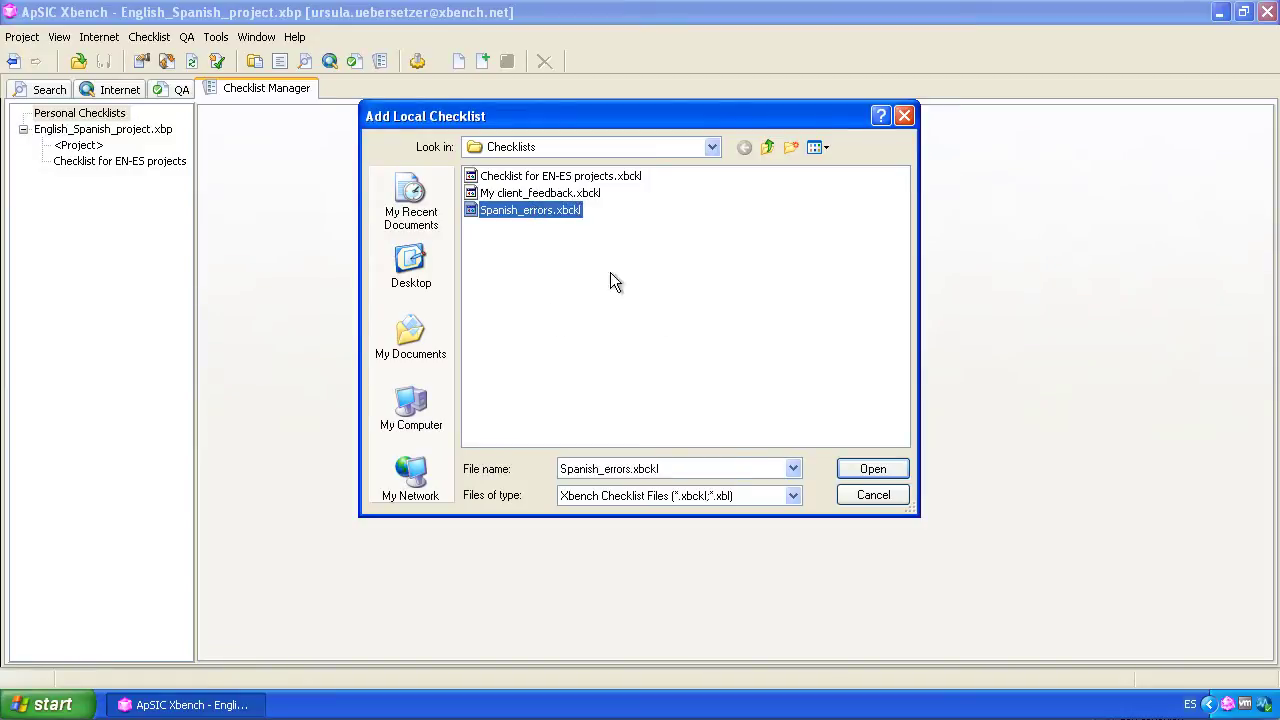
click(878, 466)
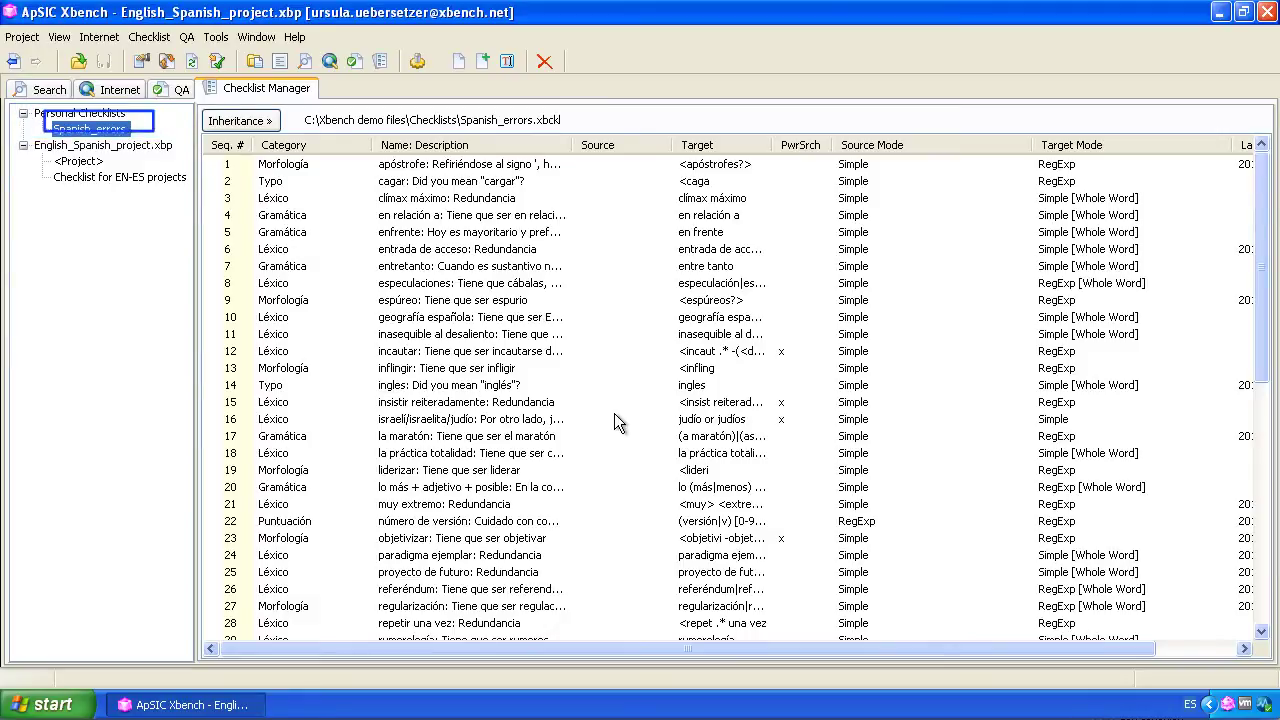
Reopen the Xbench demo project and confirm Spanish_errors appears under its Personal Checklists.
click(22, 37)
mouse_move(114, 101)
click(305, 105)
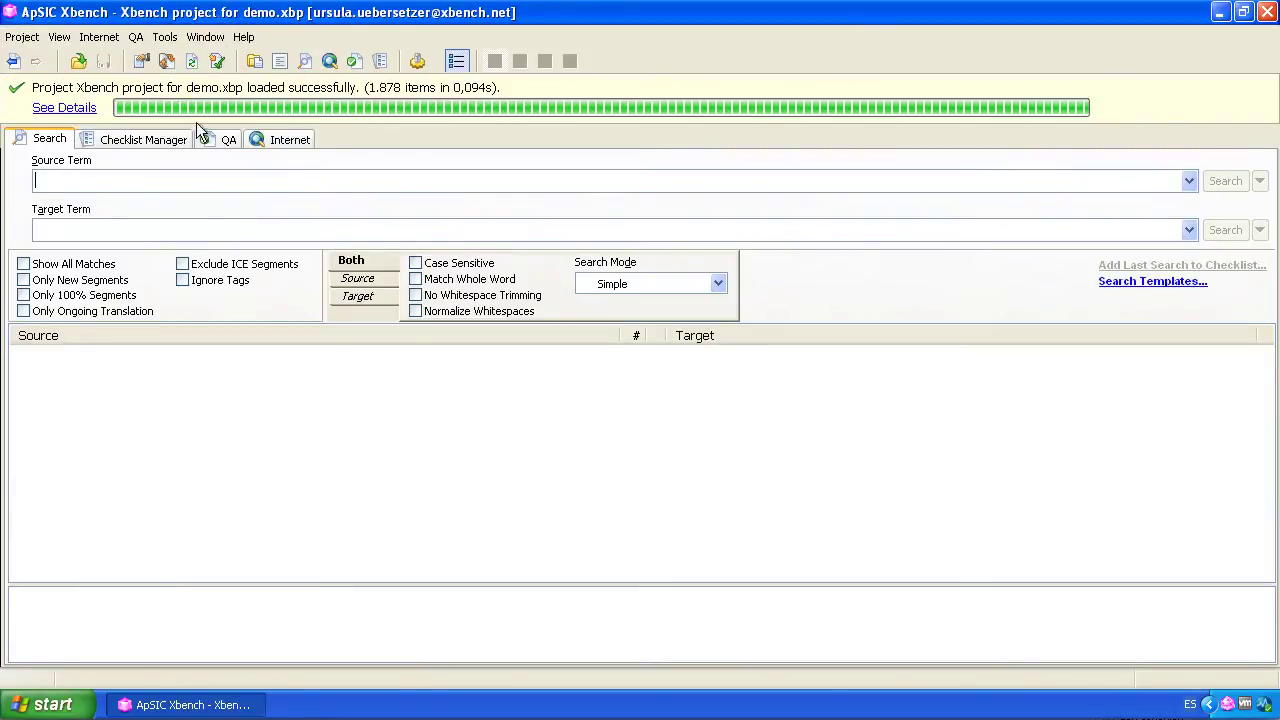
click(138, 141)
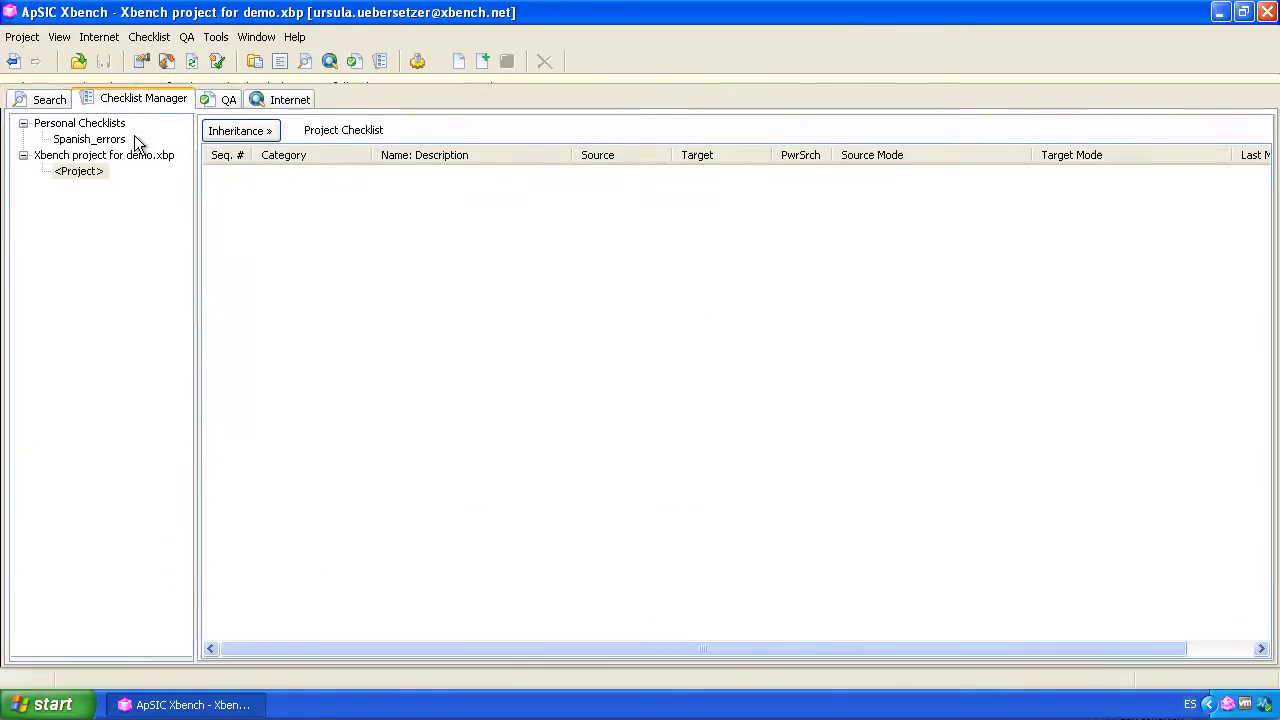
click(88, 129)
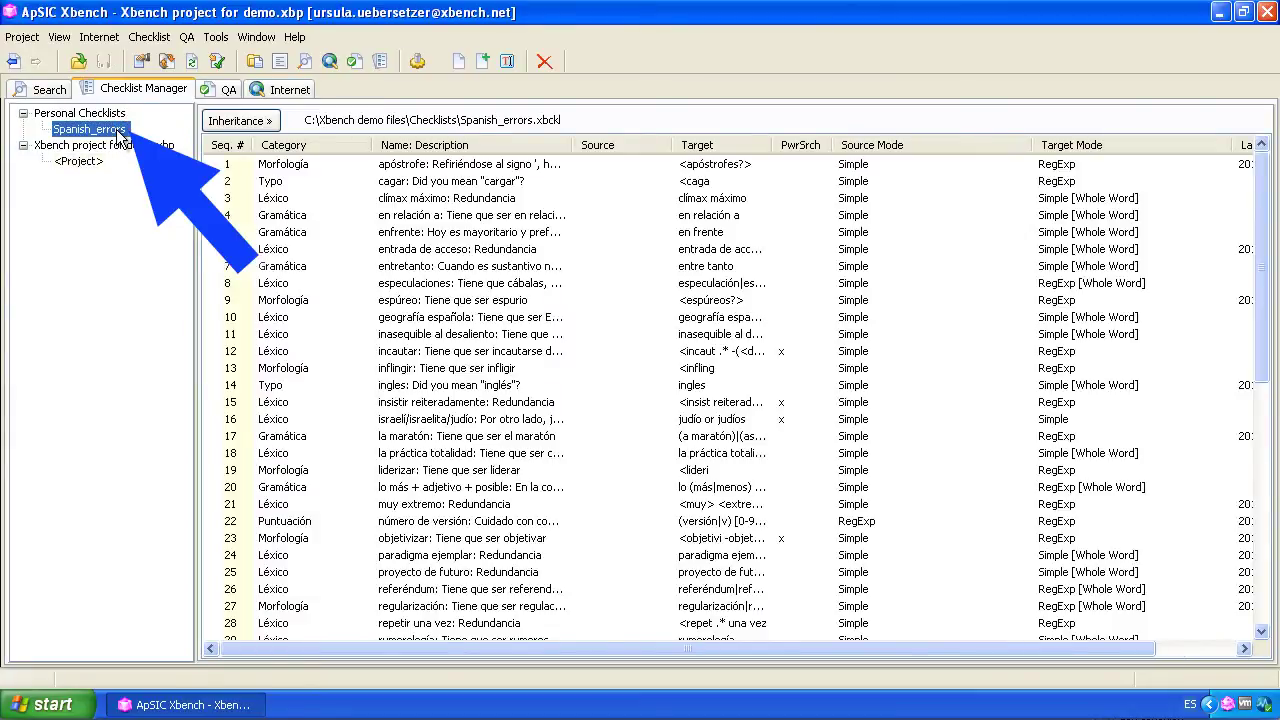
Reopen English_Spanish_project.xbp from the recent projects list.
click(22, 37)
mouse_move(120, 101)
click(339, 106)
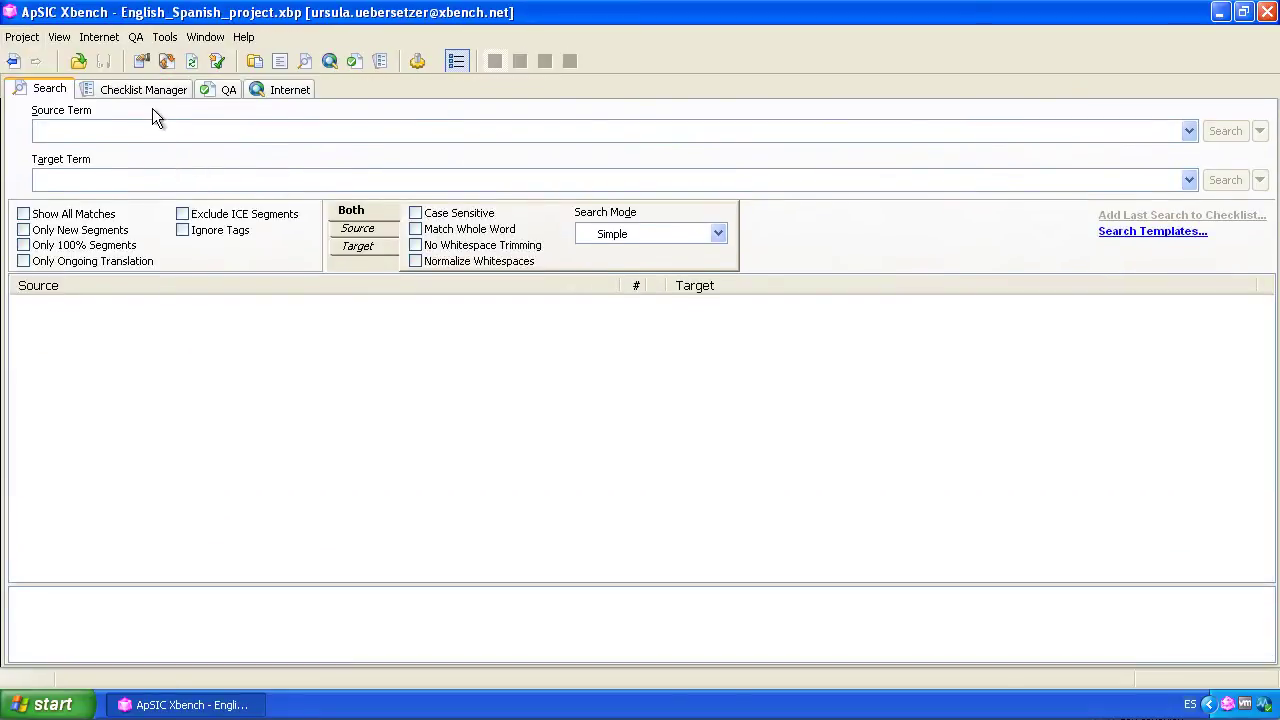
In Spanish_errors, inspect the apóstrofe, cagar and en relación a entries' settings.
click(152, 90)
click(115, 130)
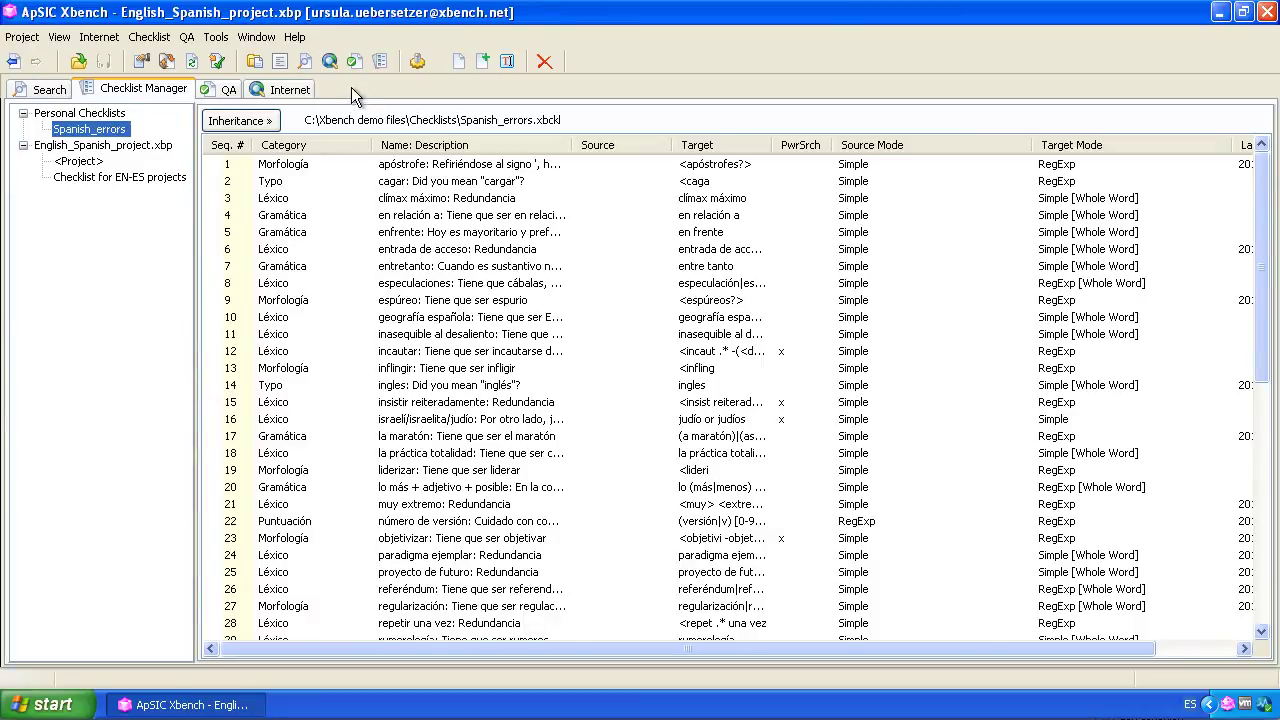
double_click(466, 166)
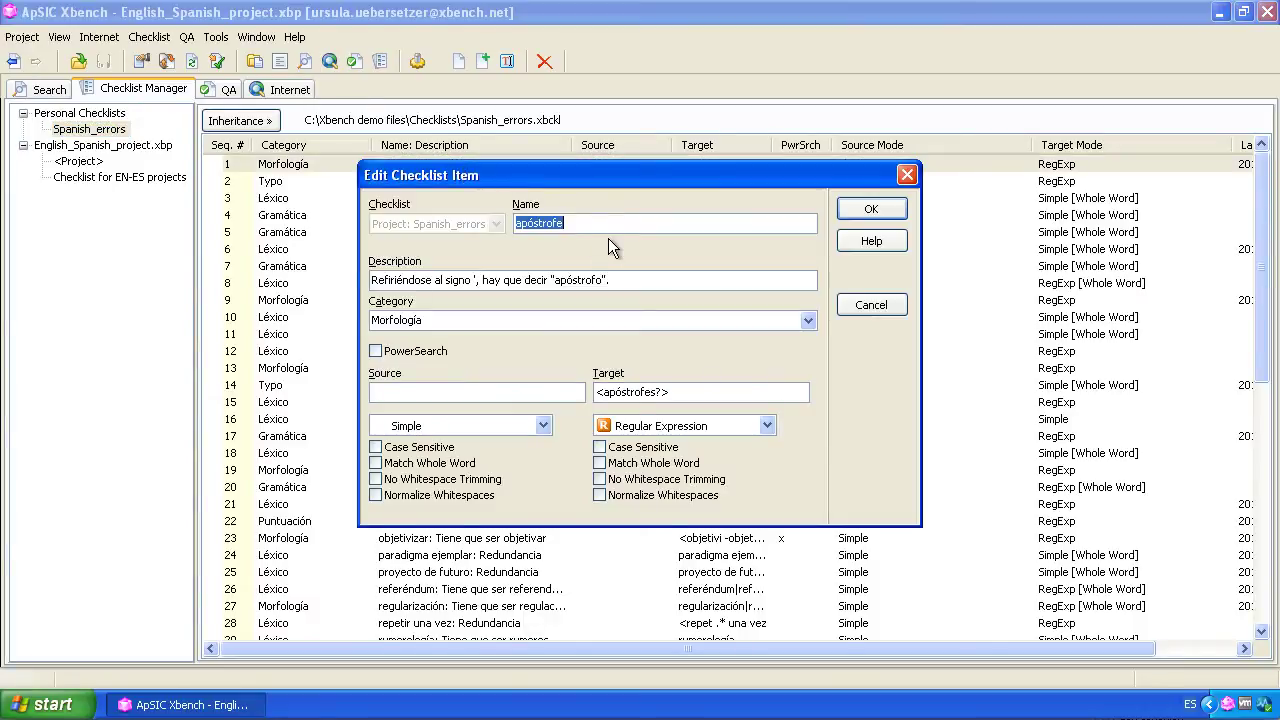
click(892, 204)
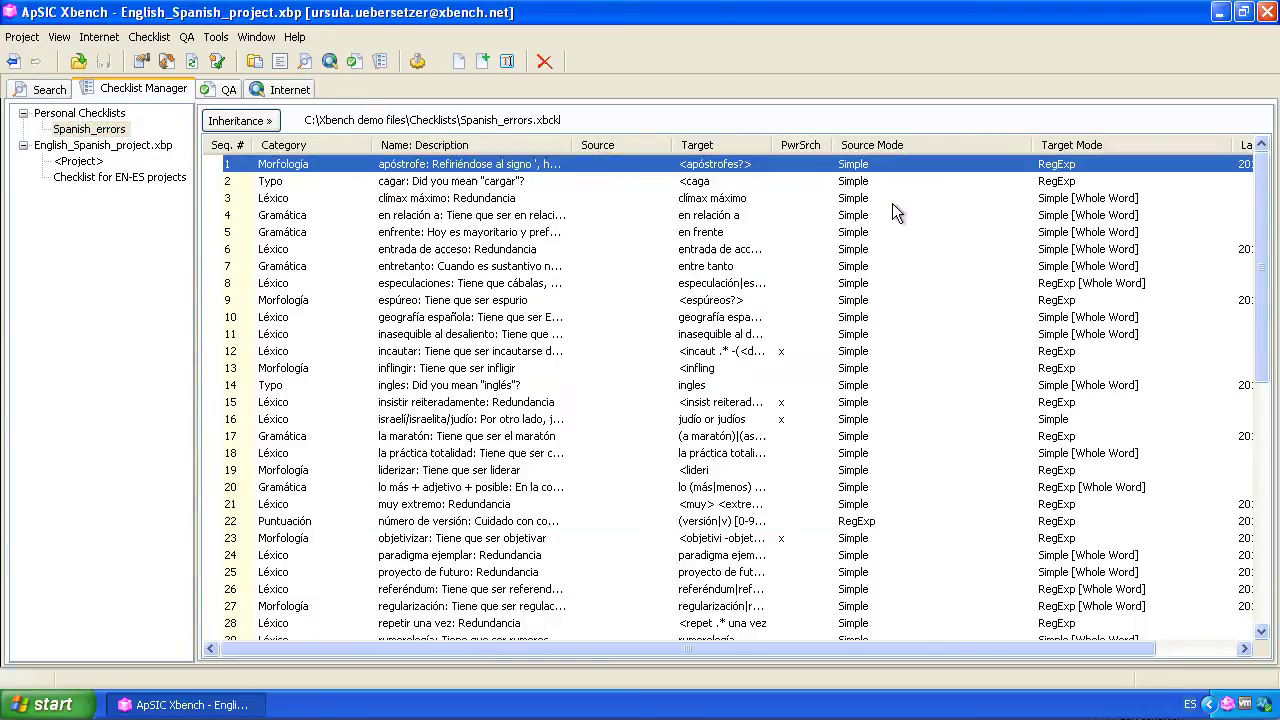
double_click(409, 184)
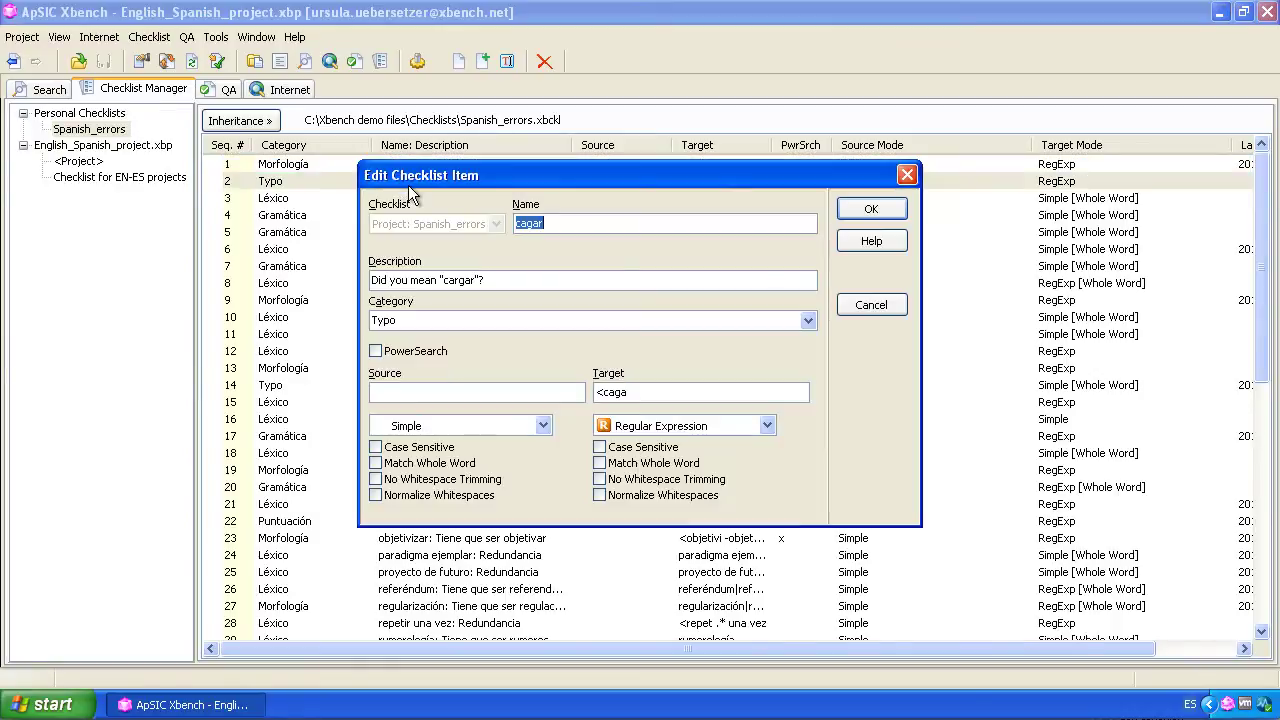
click(895, 214)
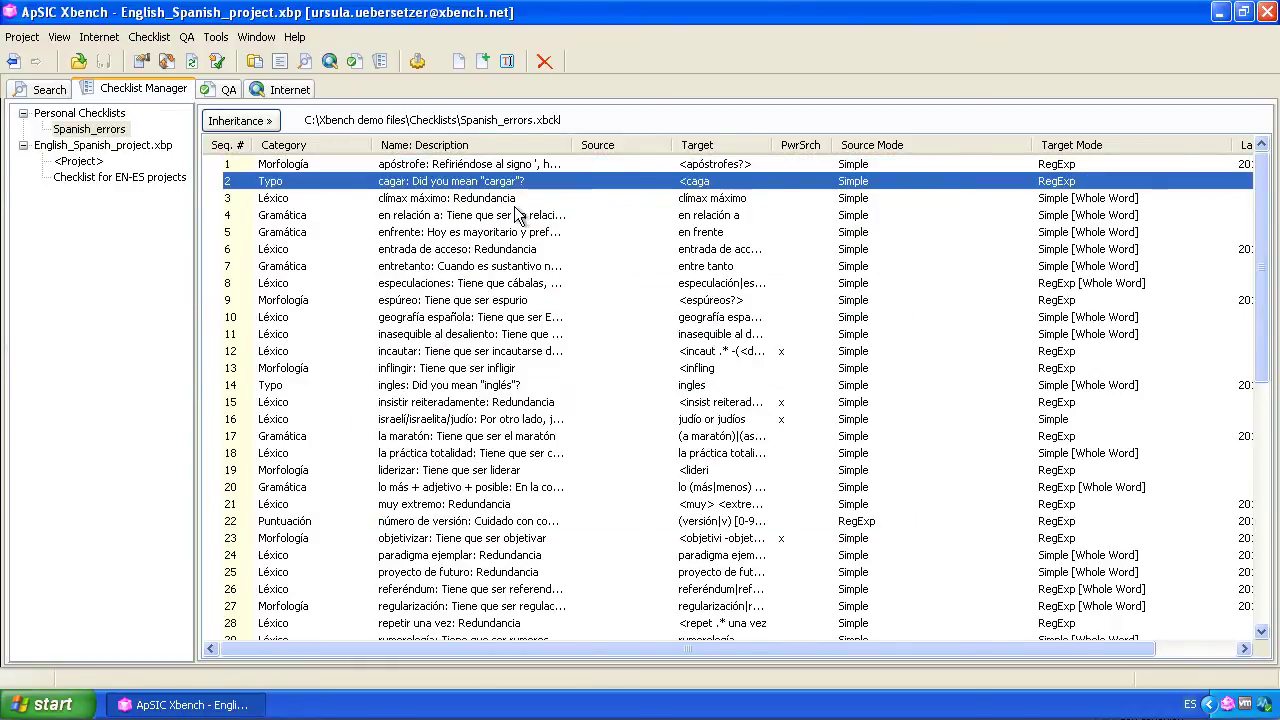
click(504, 220)
double_click(504, 222)
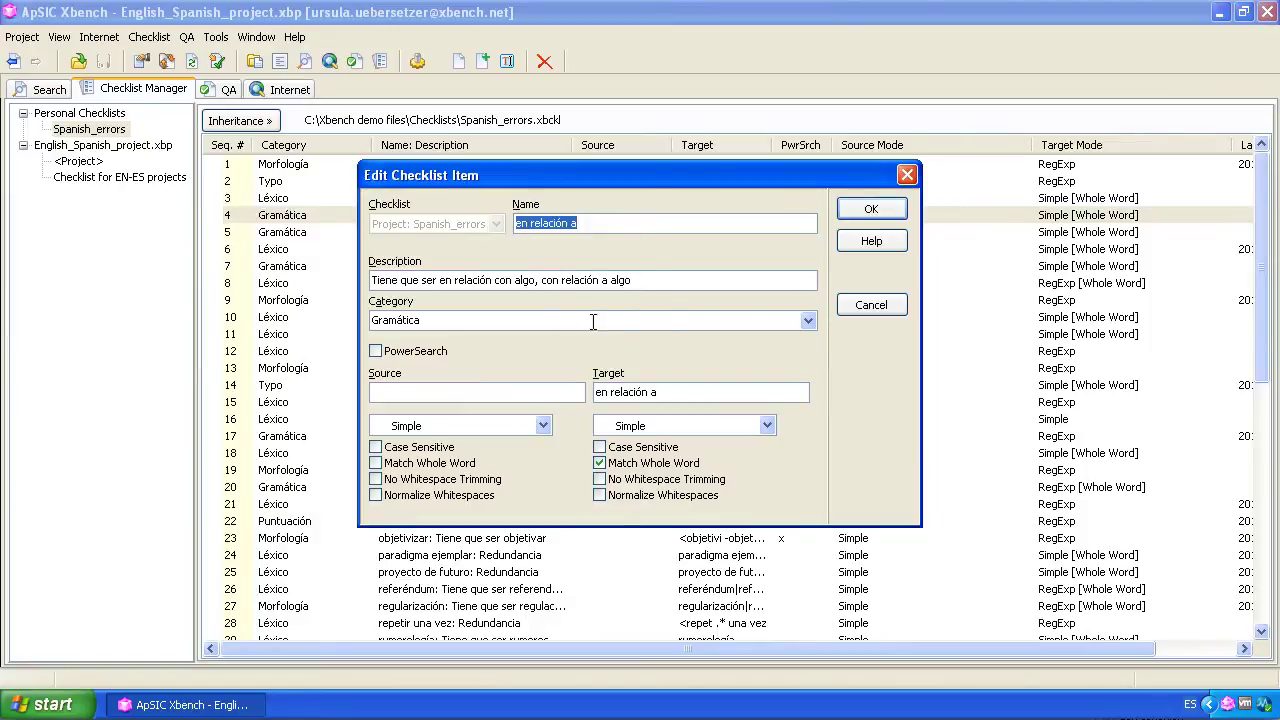
click(870, 212)
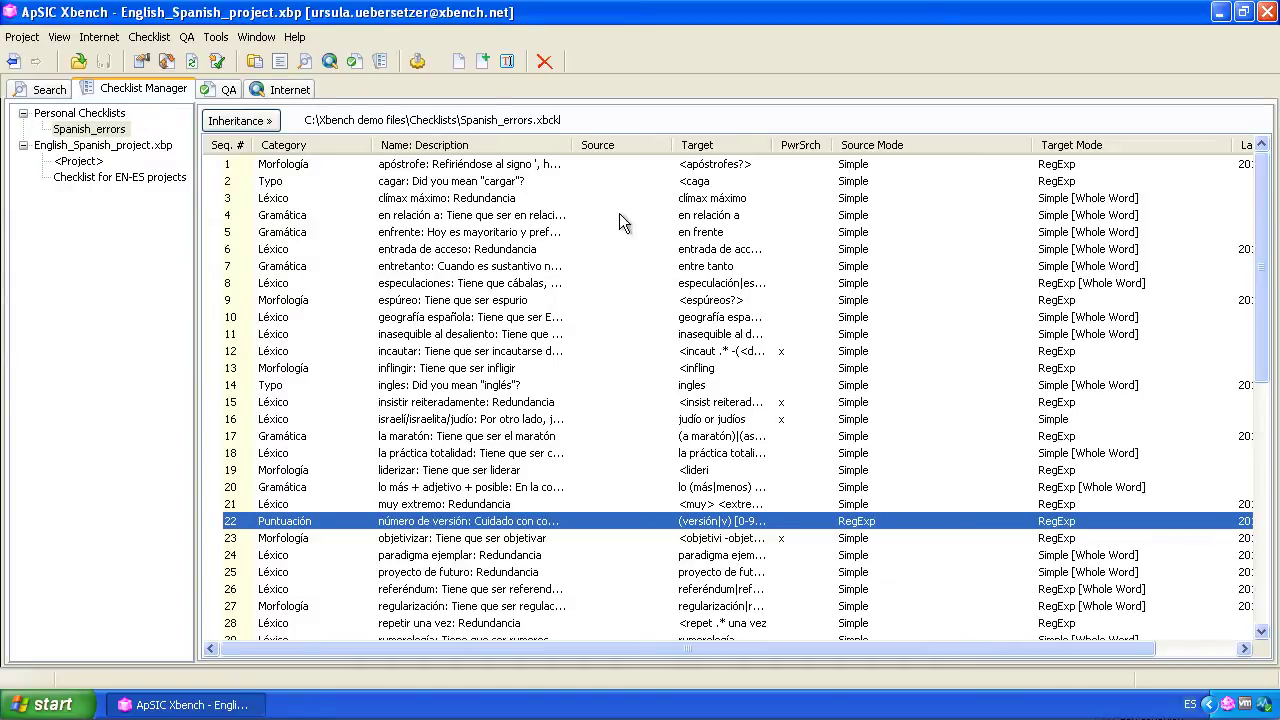
double_click(548, 165)
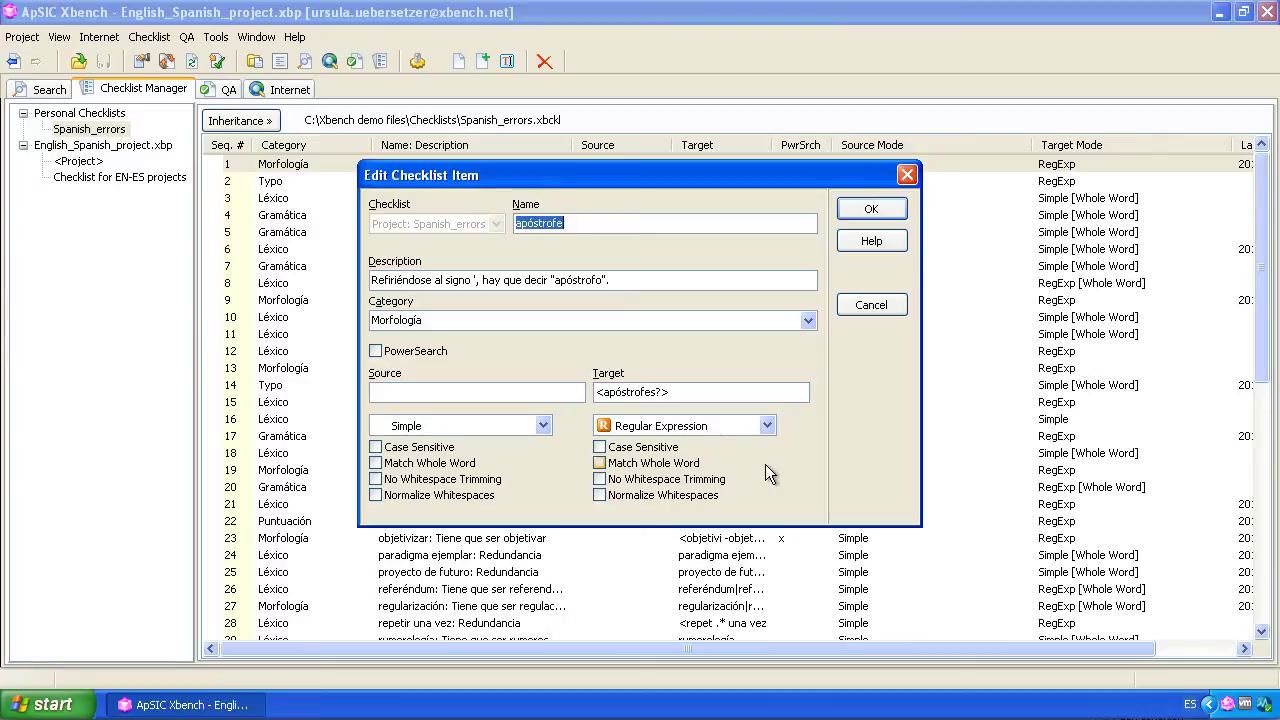
click(886, 208)
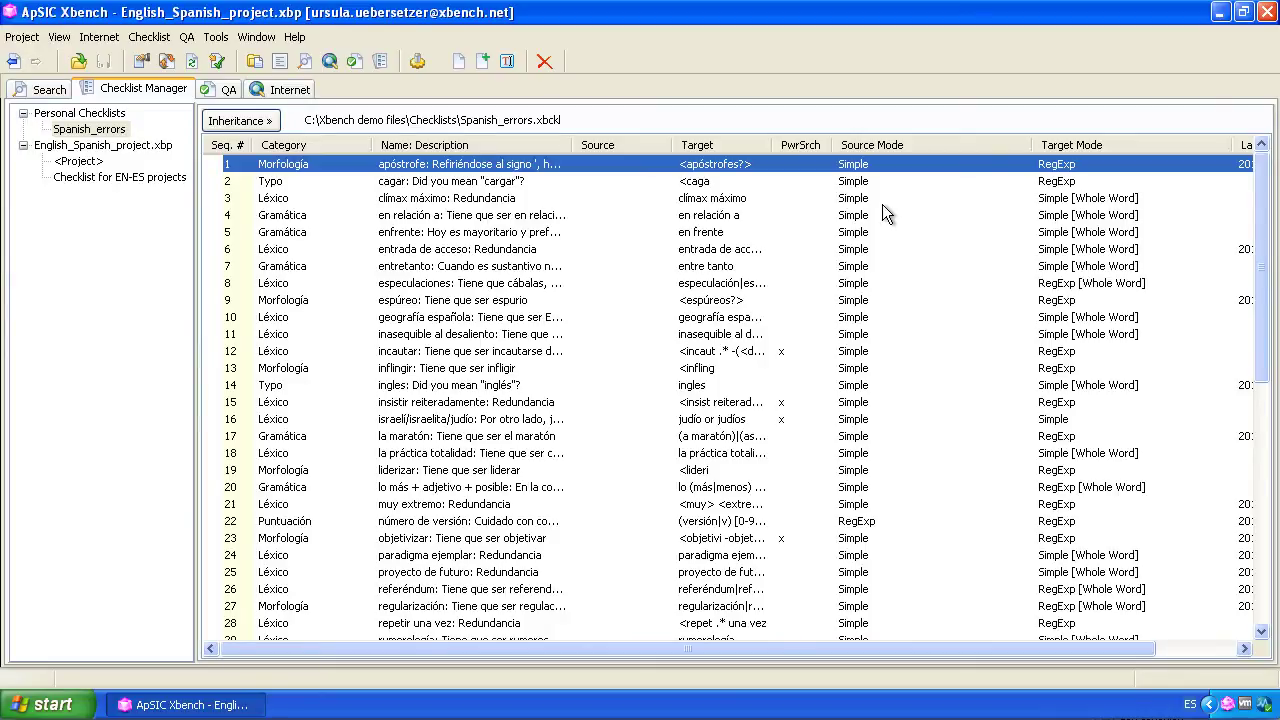
Review context menus for Spanish_errors, the EN-ES checklist and project checklist, then select special.
click(80, 113)
right_click(82, 130)
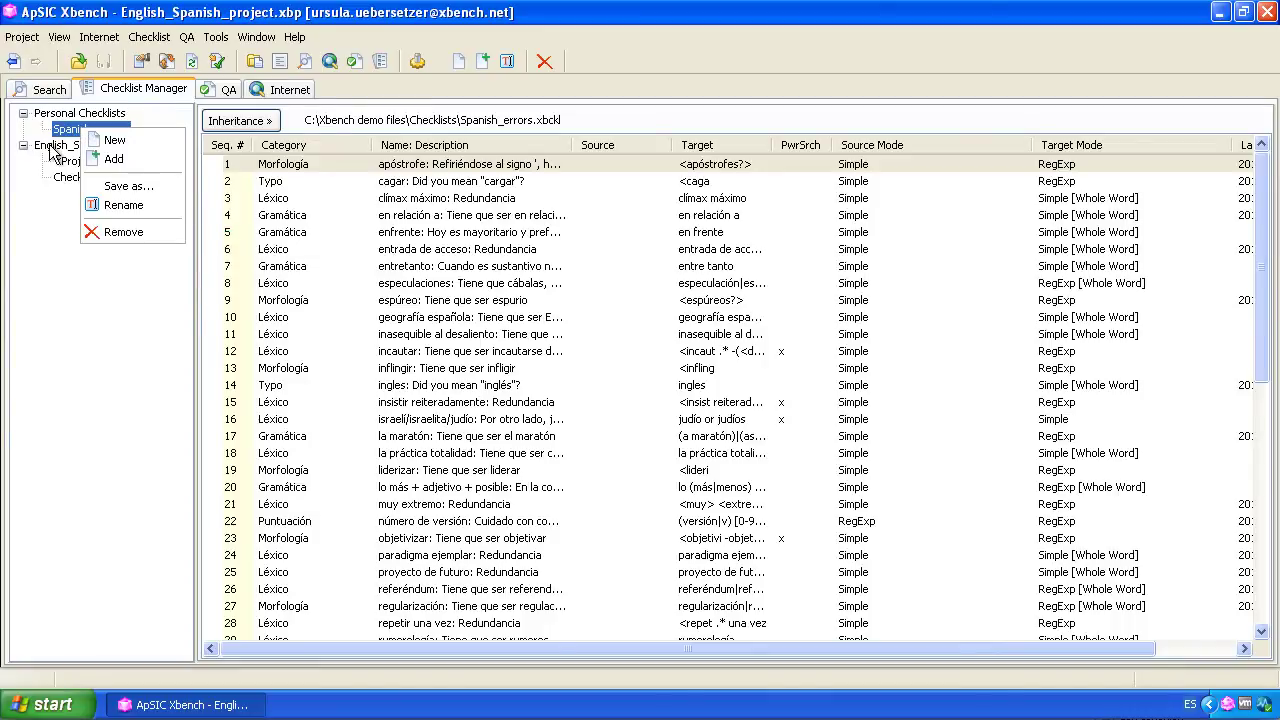
click(56, 150)
click(69, 180)
right_click(67, 176)
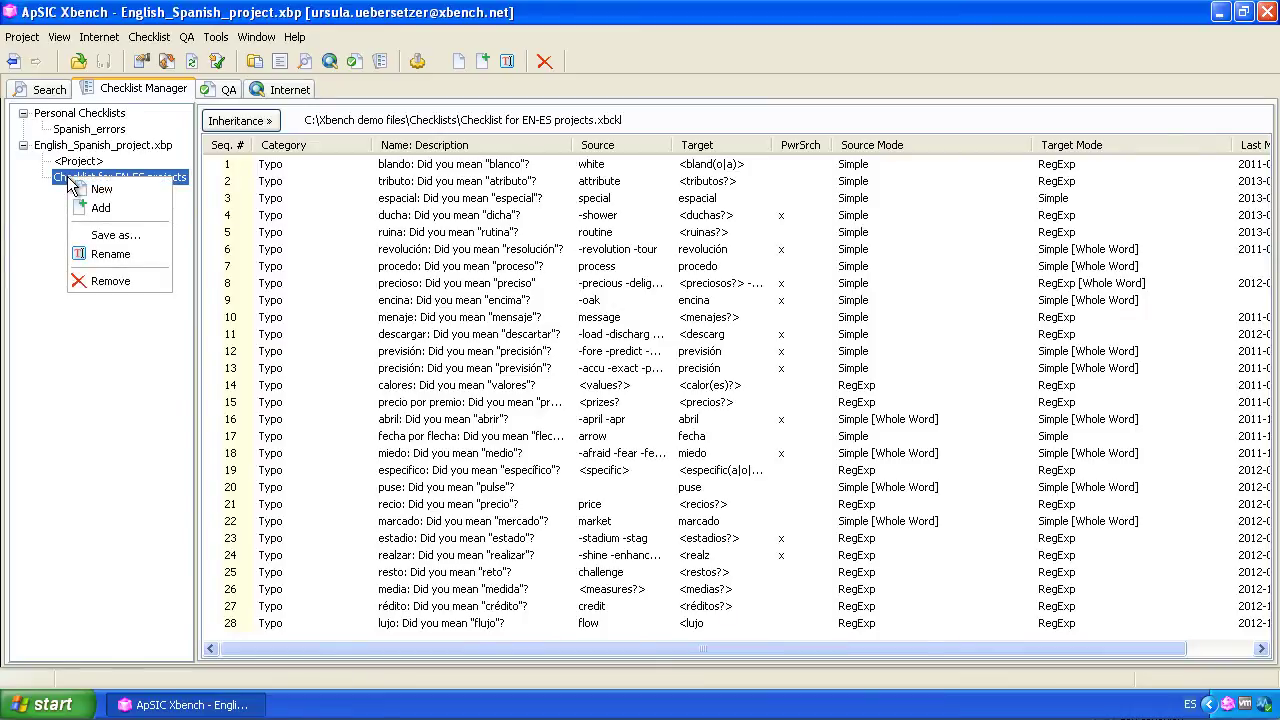
click(21, 184)
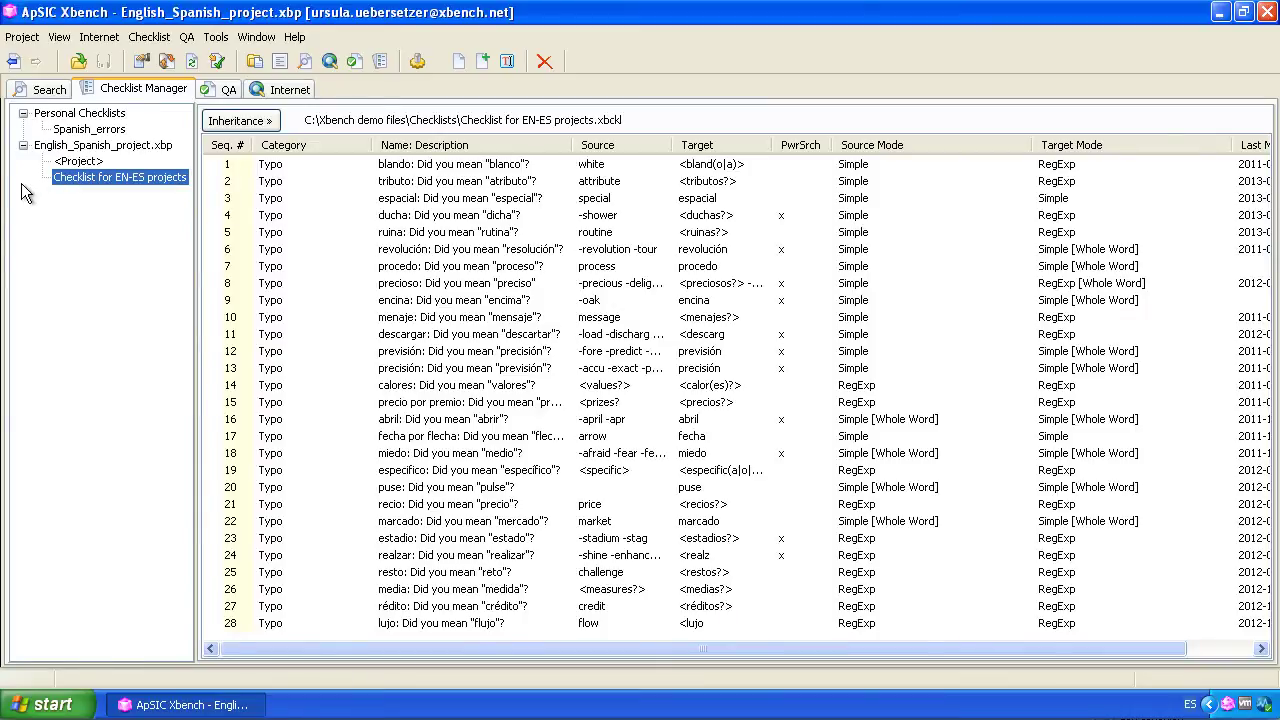
click(78, 163)
right_click(79, 164)
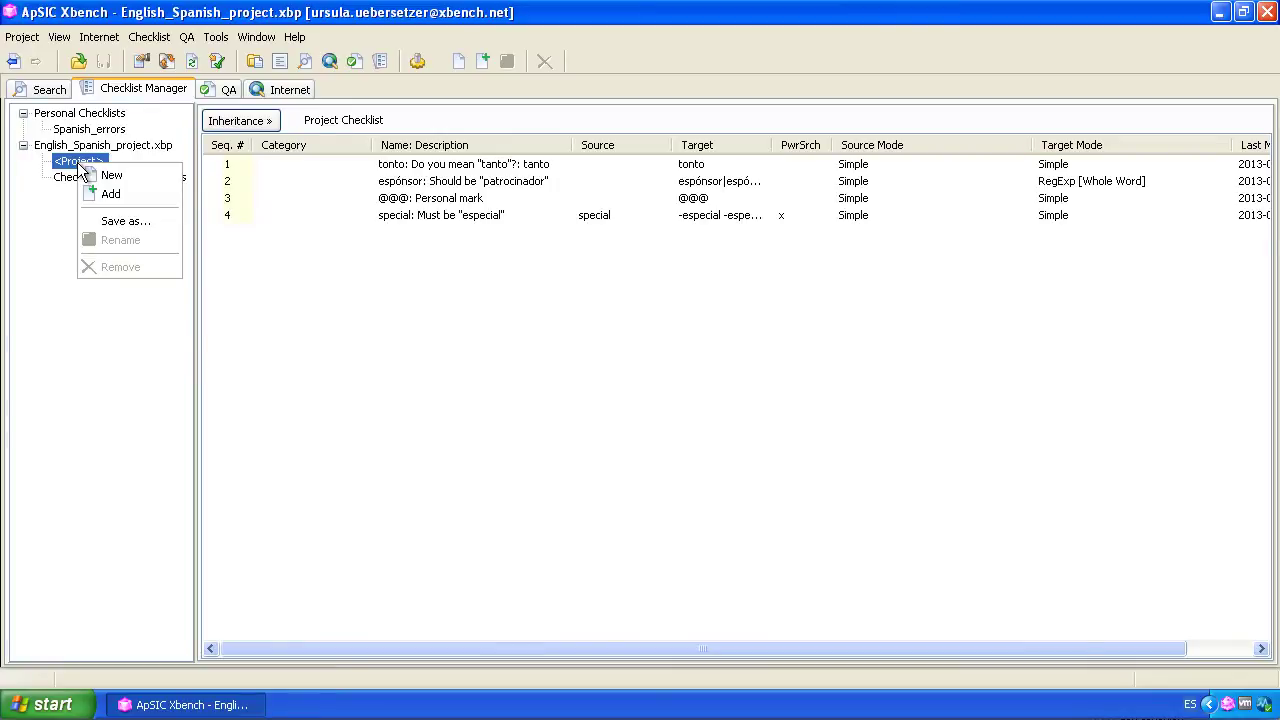
click(472, 239)
click(465, 215)
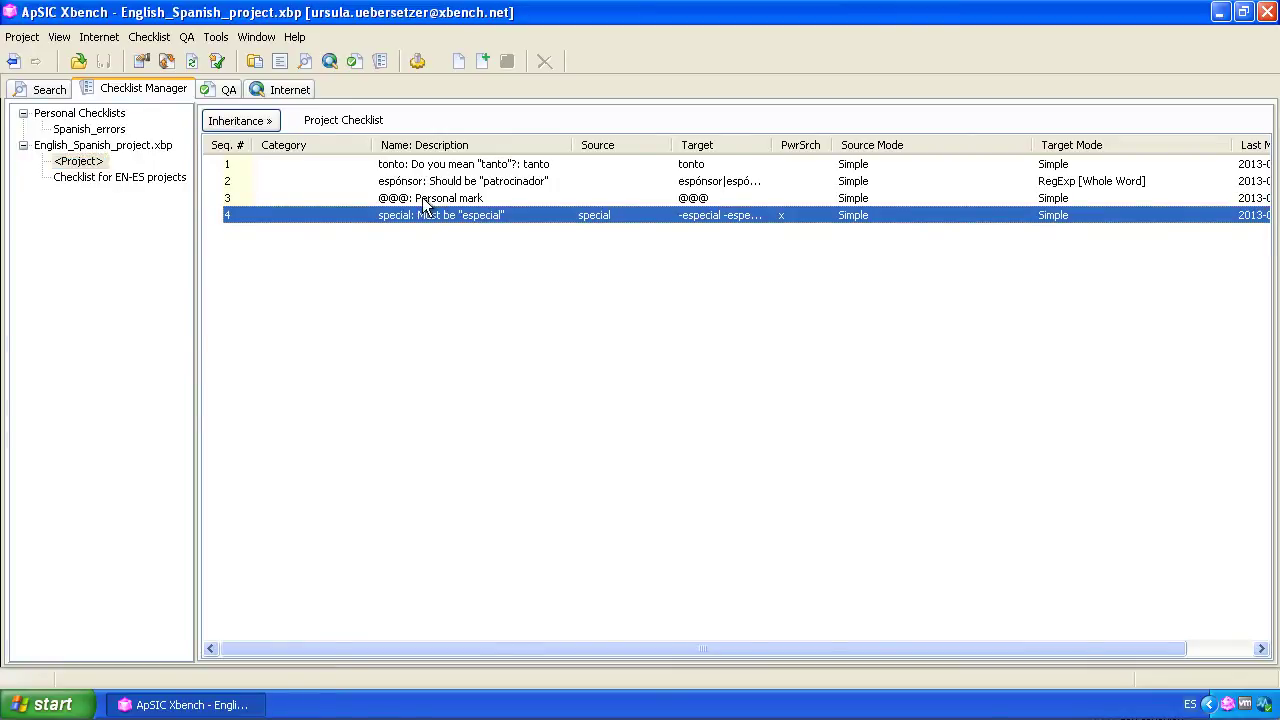
shift+click(428, 168)
right_click(427, 177)
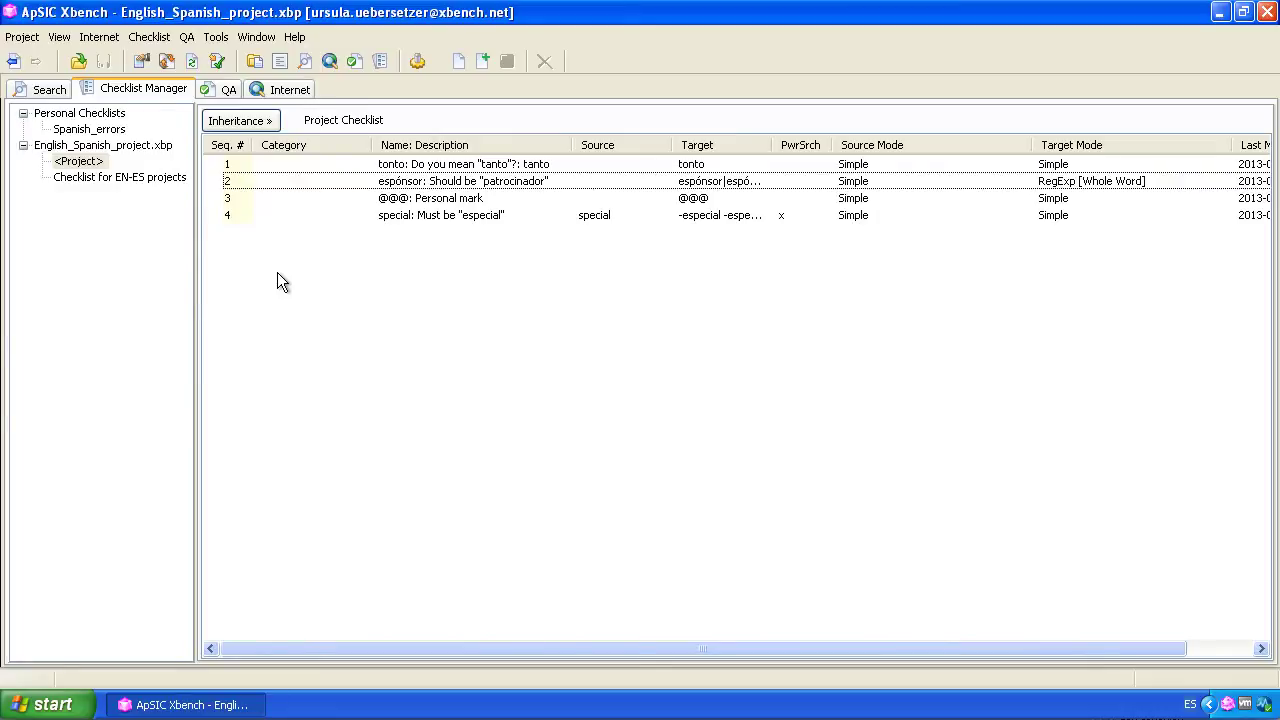
Make the project checklist inherit My client_feedback.xbckl as local checklist 'Client X'.
drag(572, 145, 680, 145)
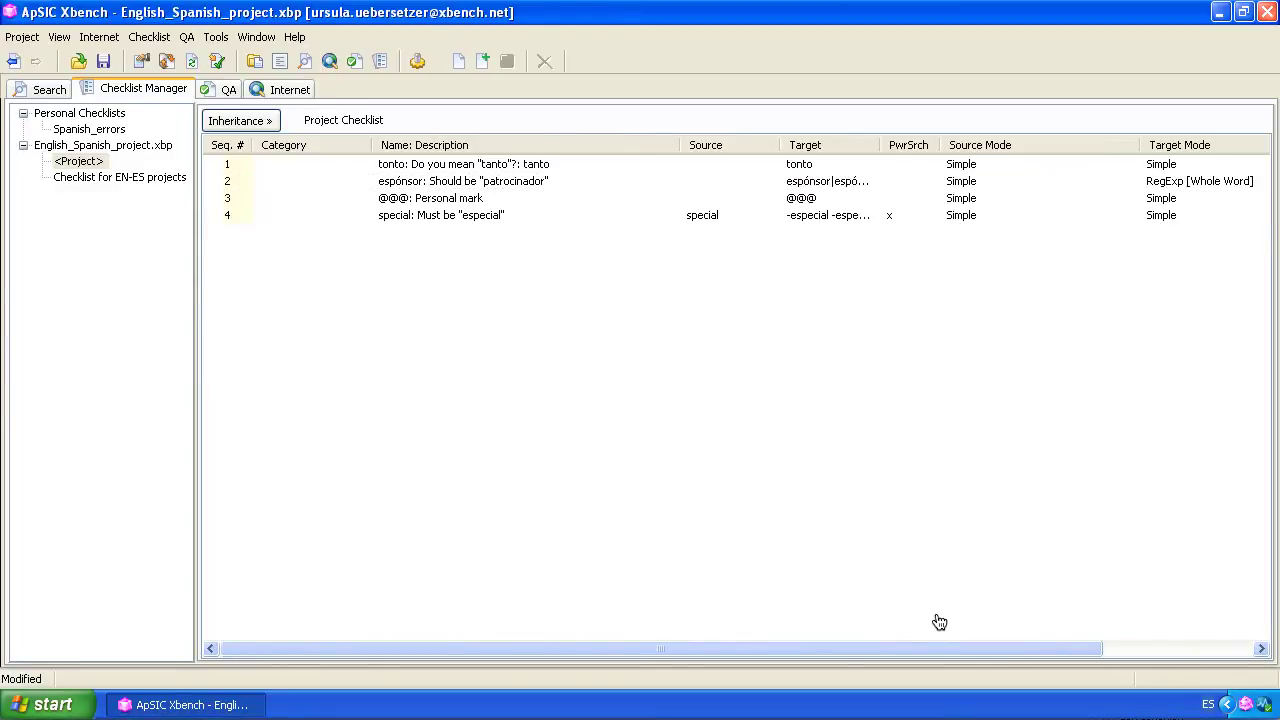
click(252, 120)
right_click(344, 164)
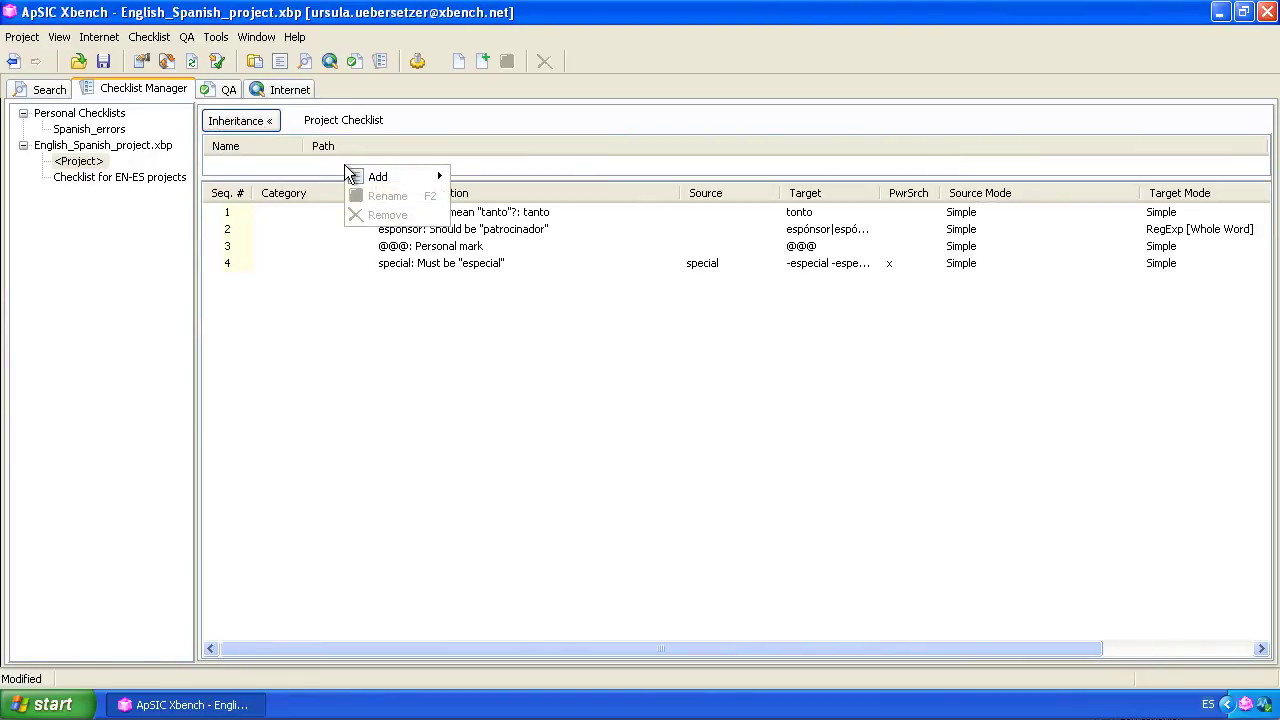
mouse_move(358, 172)
click(496, 177)
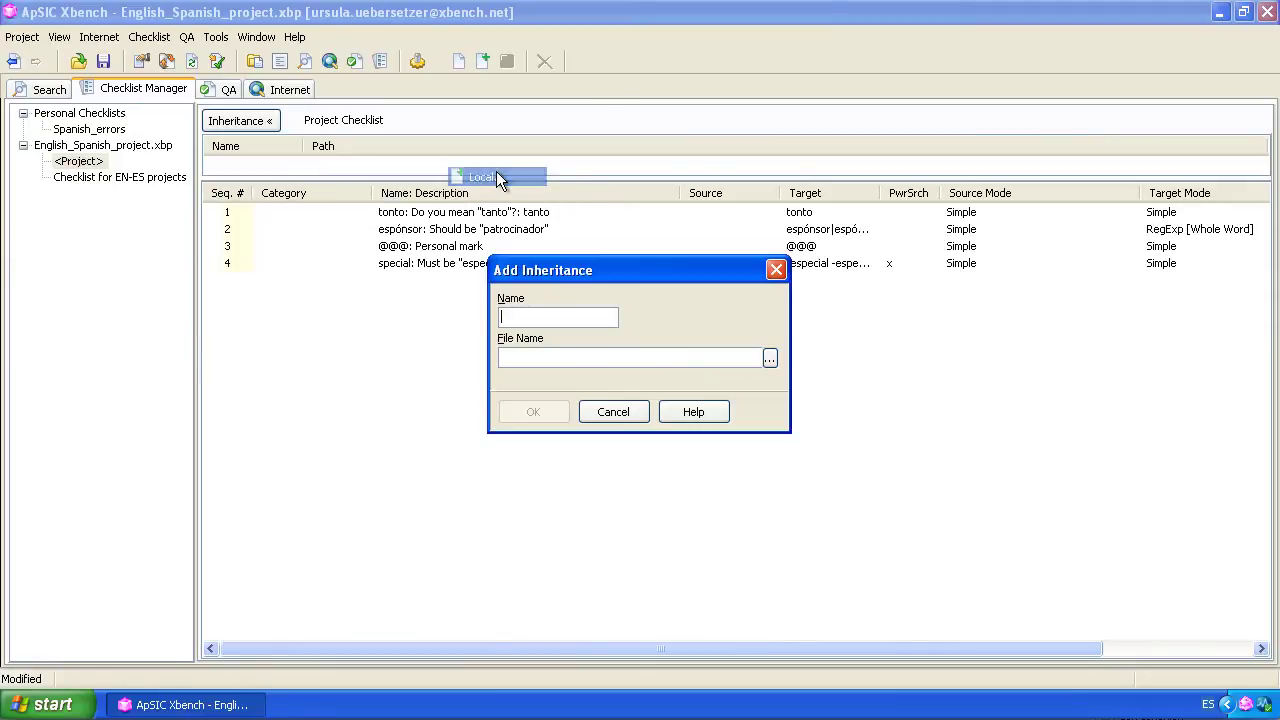
text(Client X)
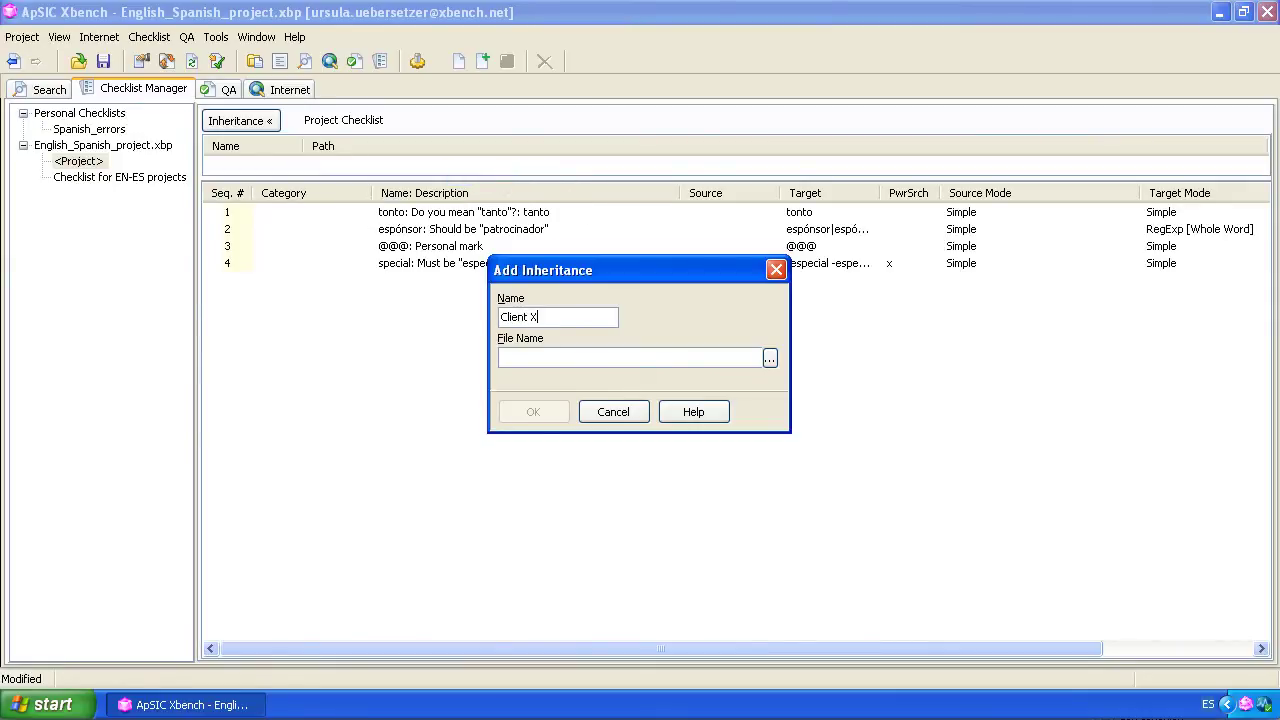
click(769, 358)
click(587, 191)
click(885, 443)
click(540, 414)
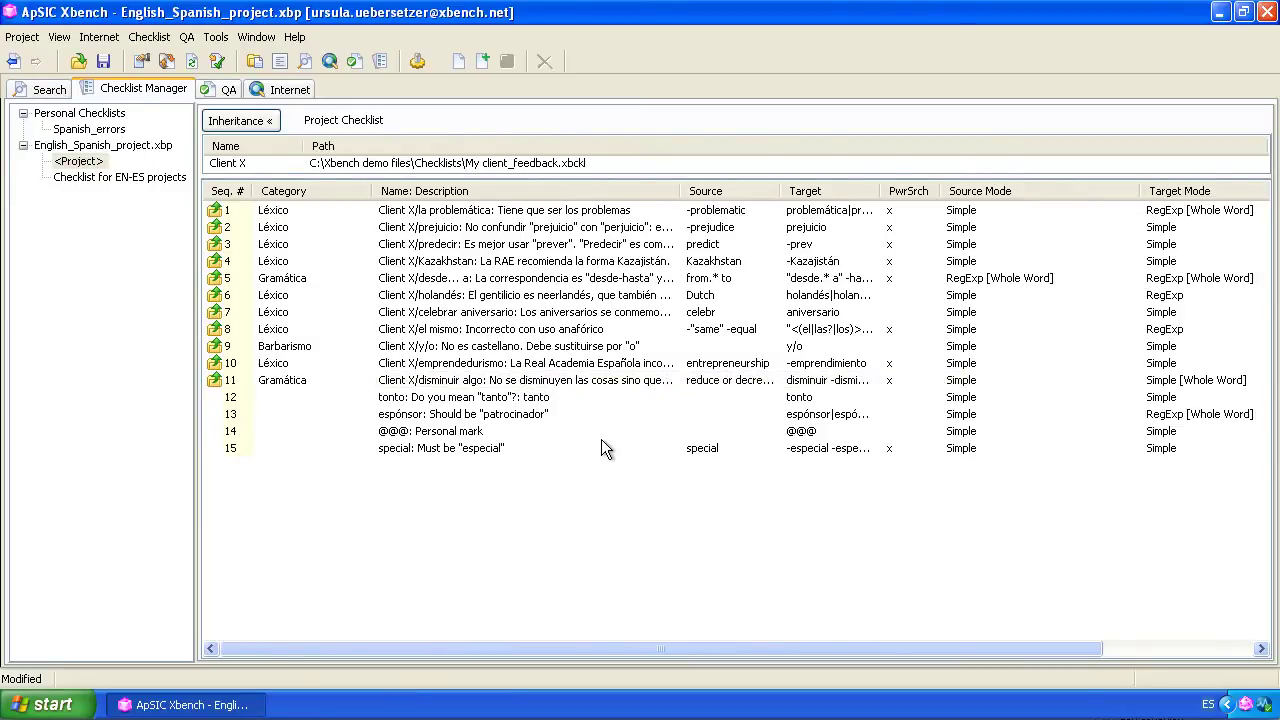
Disable the inherited 'disminuir algo' entry for this project.
click(550, 384)
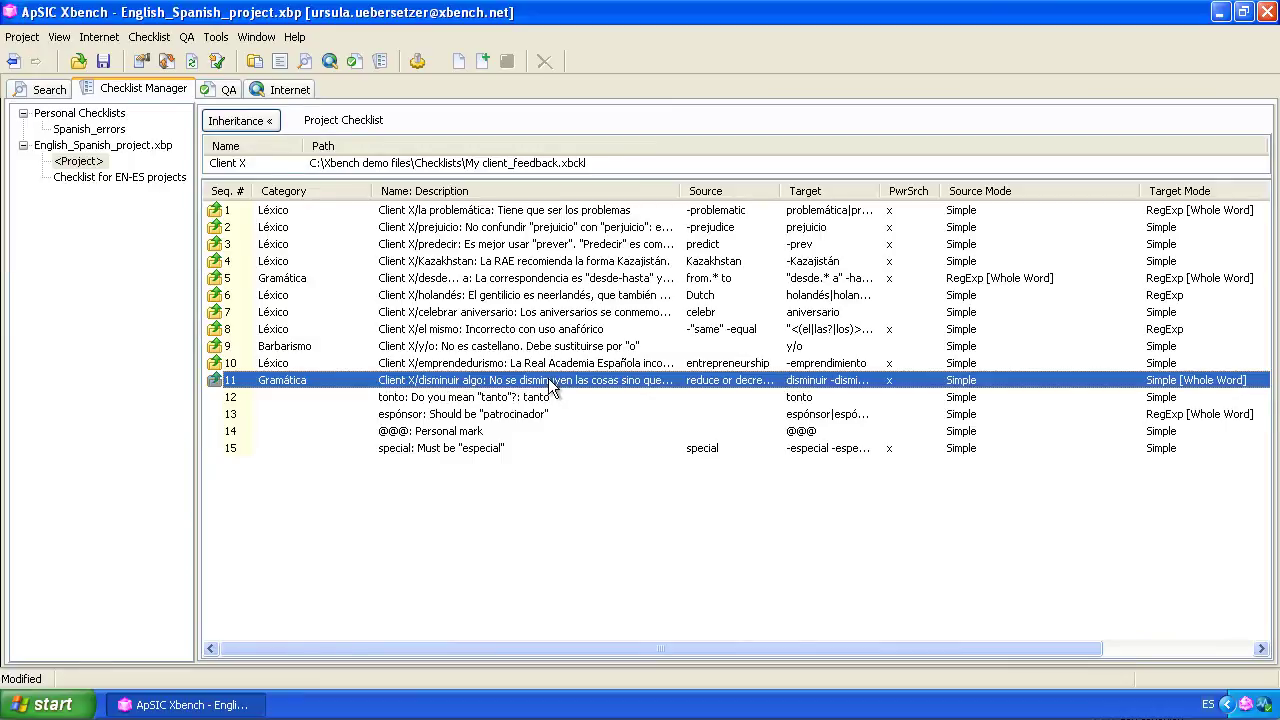
right_click(550, 386)
click(600, 475)
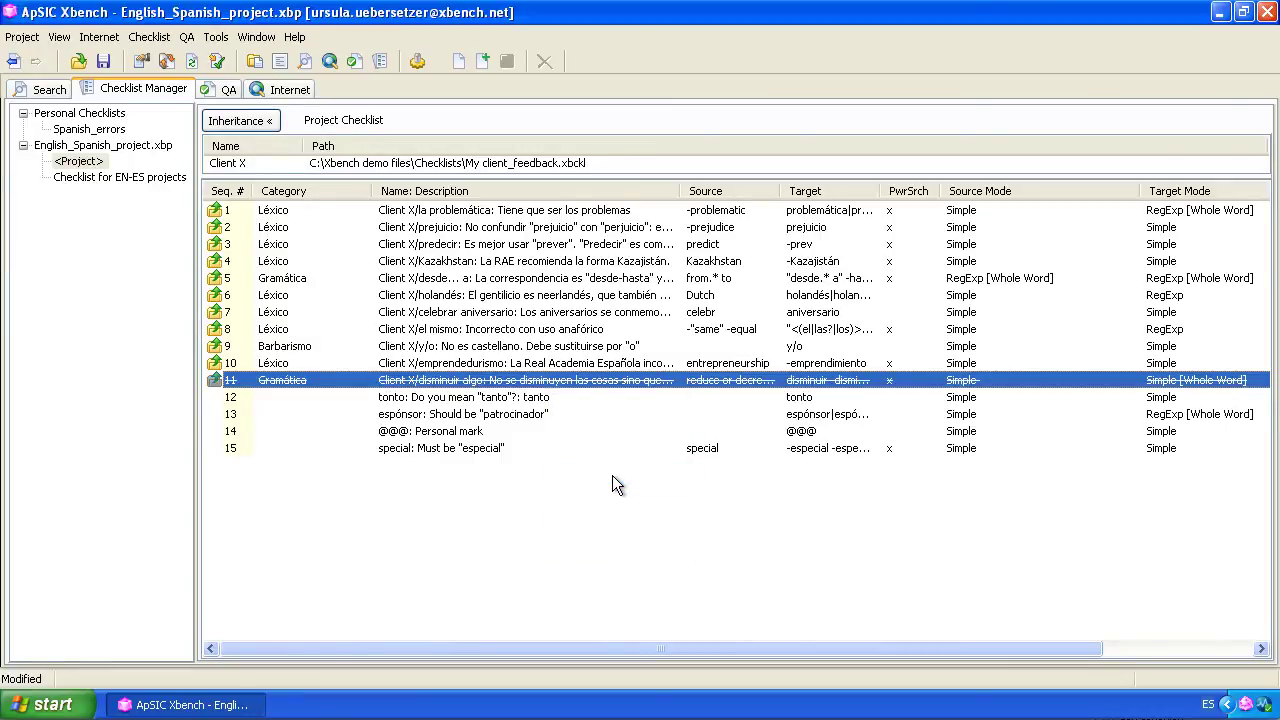
Override 'emprendedurismo' with a project entry 'emprendeduría' targeting -eduría, described as Client's feedback.
click(477, 363)
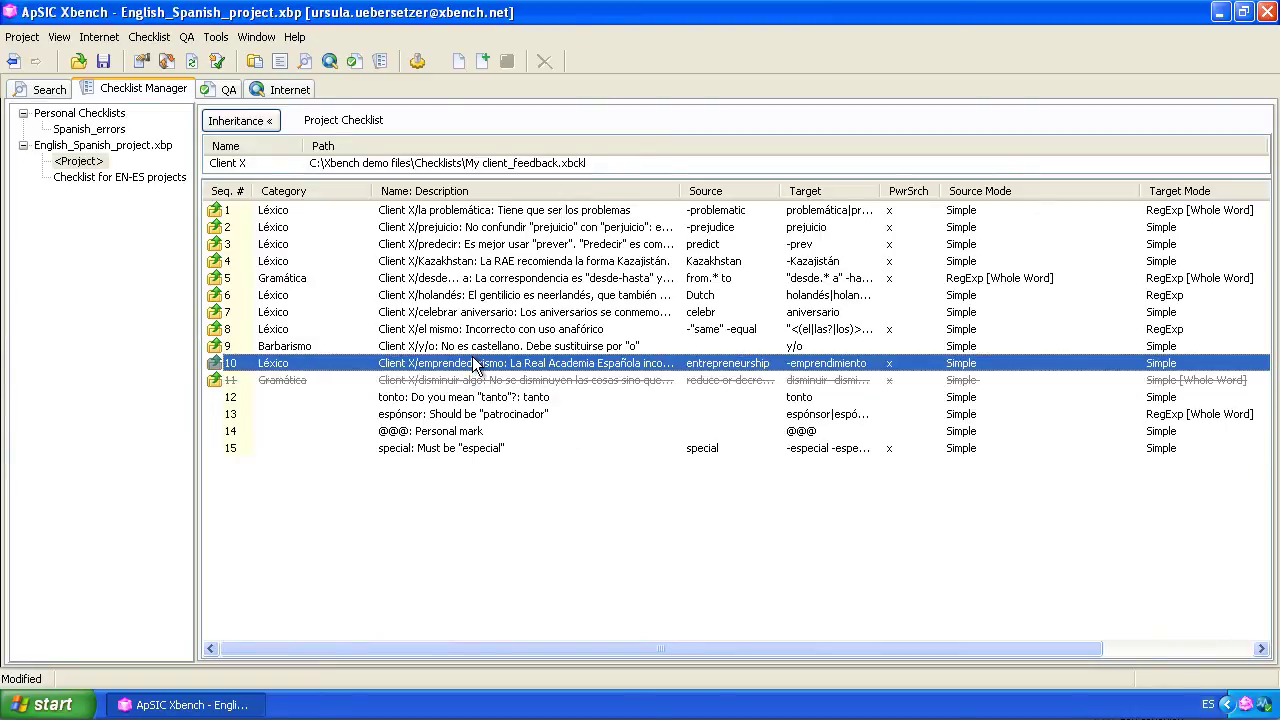
right_click(474, 364)
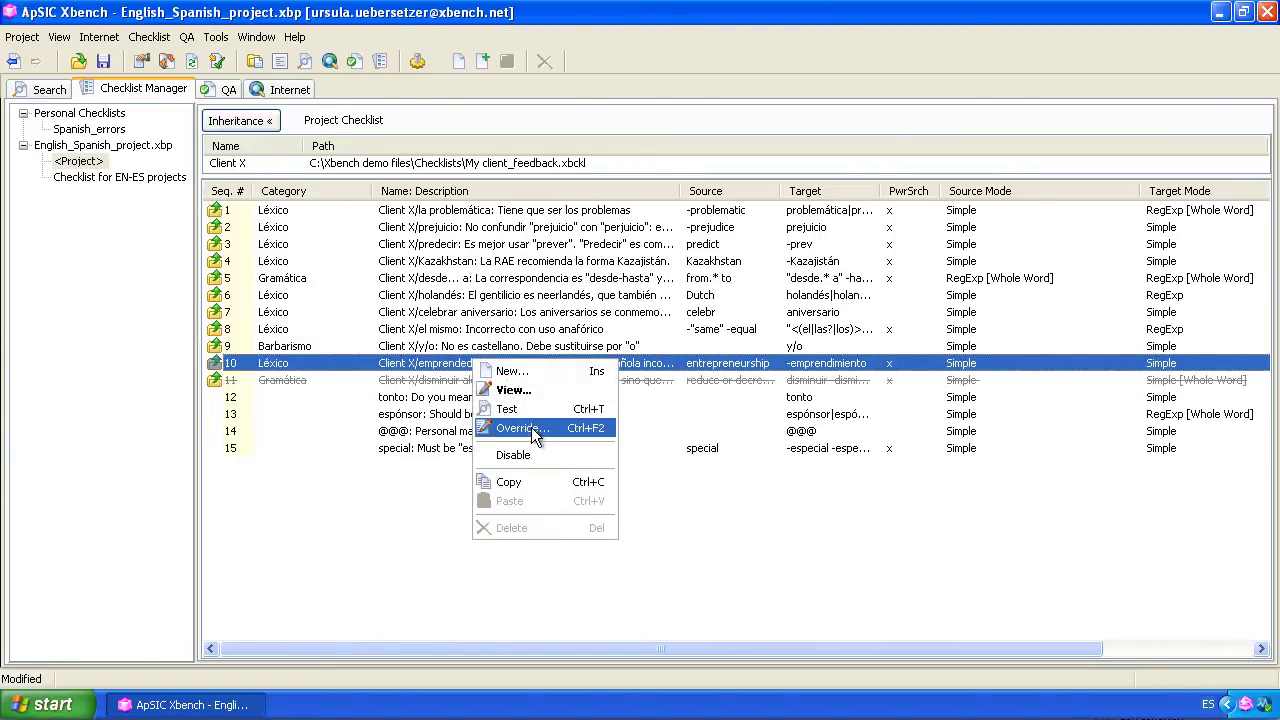
click(531, 427)
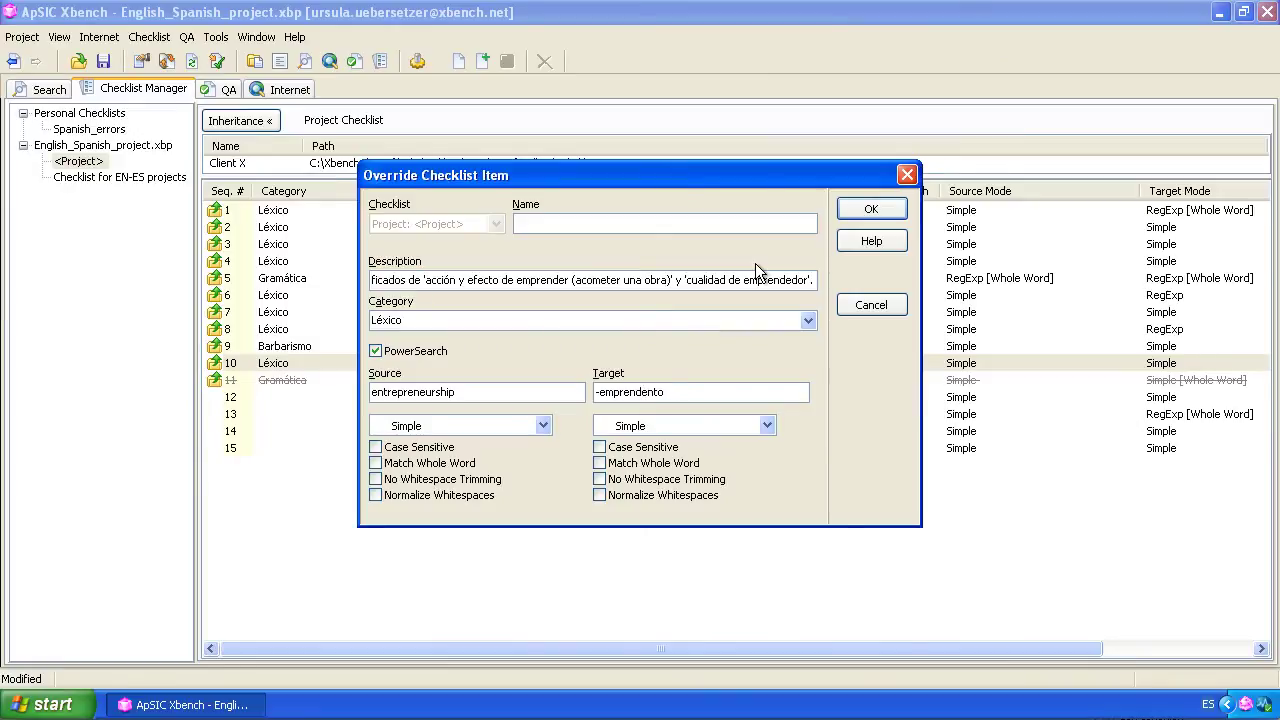
key(Delete)
key(Delete)
key(Delete)
text(eduría)
key(BackSpace)
key(BackSpace)
key(BackSpace)
key(BackSpace)
key(BackSpace)
key(BackSpace)
key(BackSpace)
key(BackSpace)
key(BackSpace)
key(BackSpace)
key(BackSpace)
key(BackSpace)
key(BackSpace)
key(BackSpace)
key(BackSpace)
key(BackSpace)
key(BackSpace)
key(BackSpace)
key(BackSpace)
key(BackSpace)
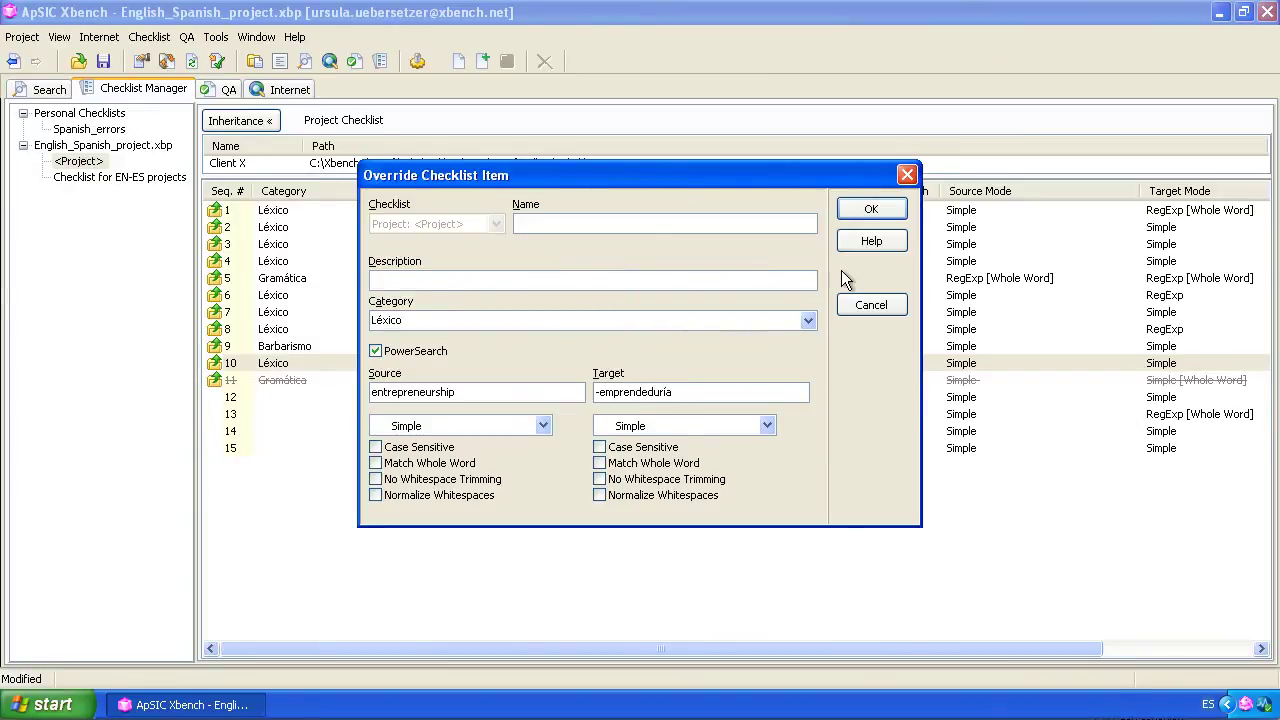
text(Client's feedback)
click(579, 224)
text(emprendeduría)
click(872, 210)
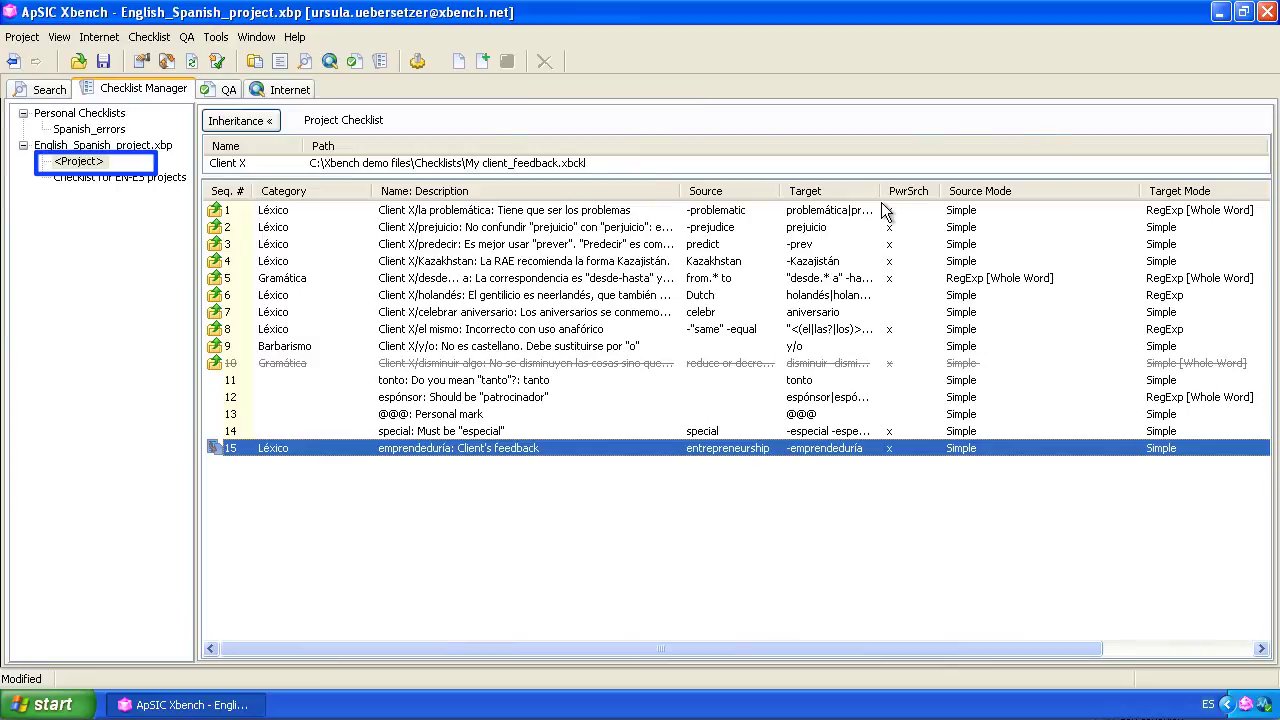
Copy the 'en relación a' entry from Spanish_errors into the project checklist as entry 16, then show the QA tab.
click(476, 164)
right_click(476, 164)
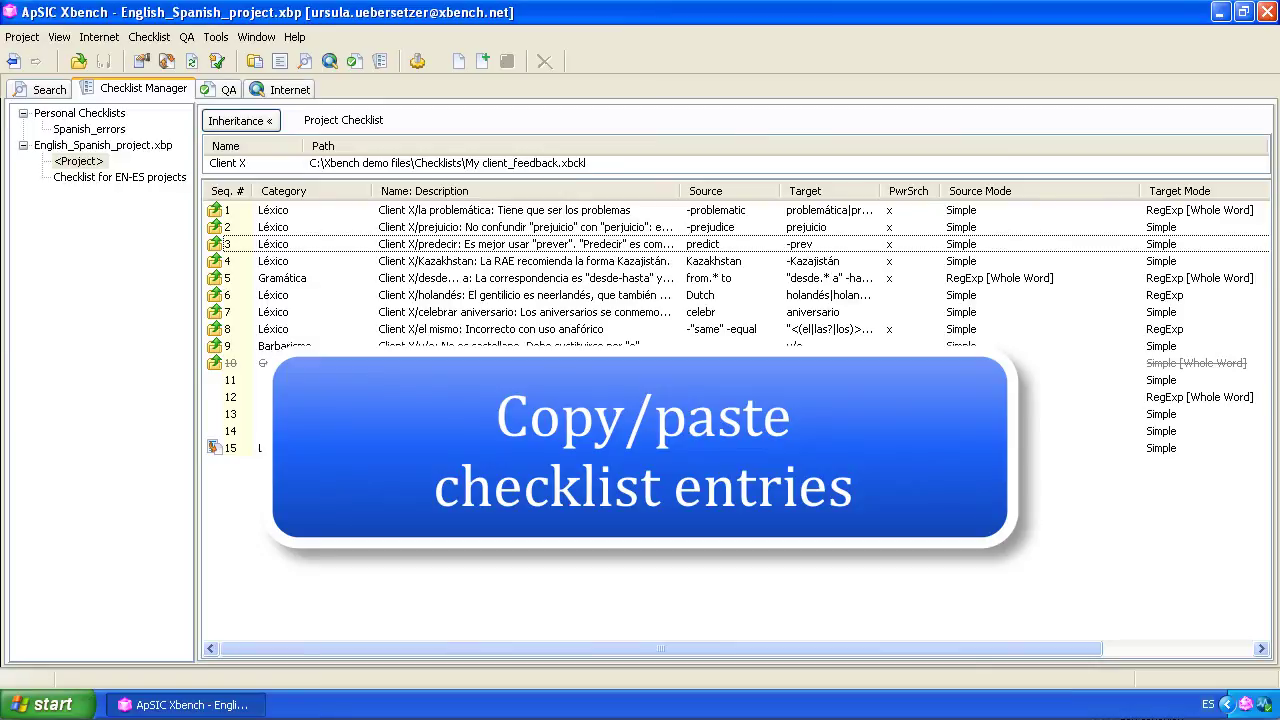
click(92, 131)
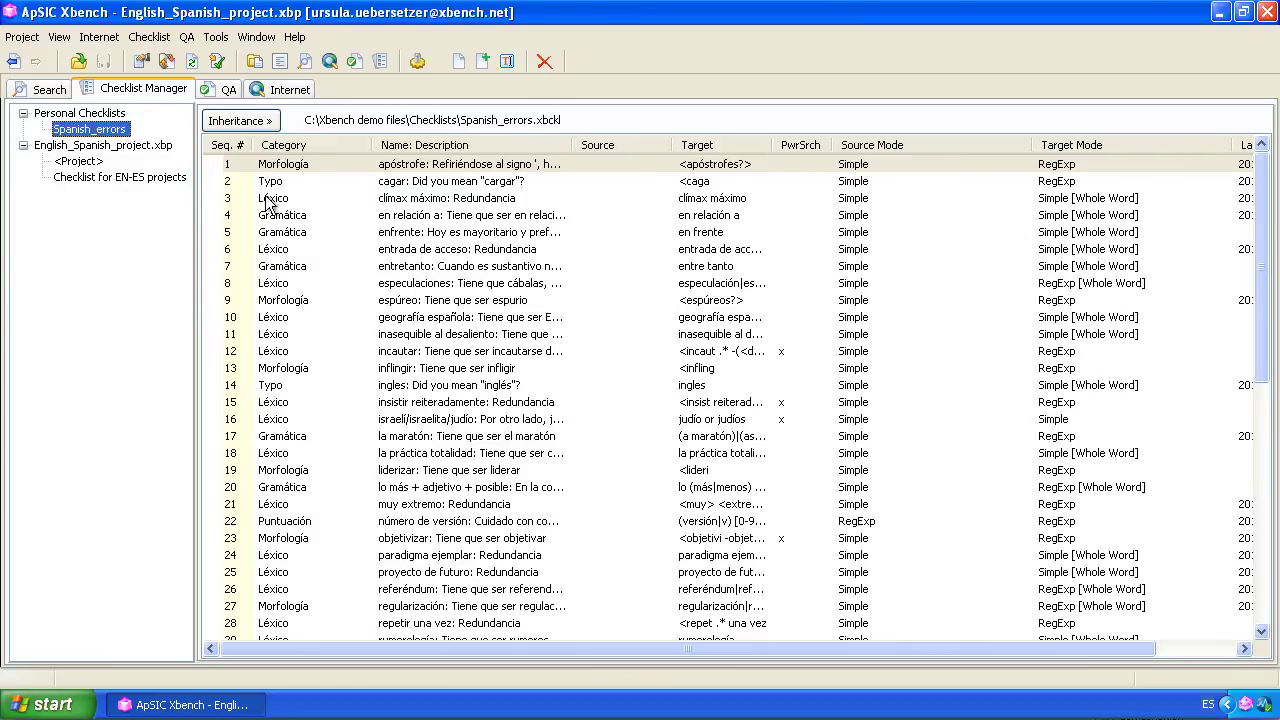
right_click(444, 215)
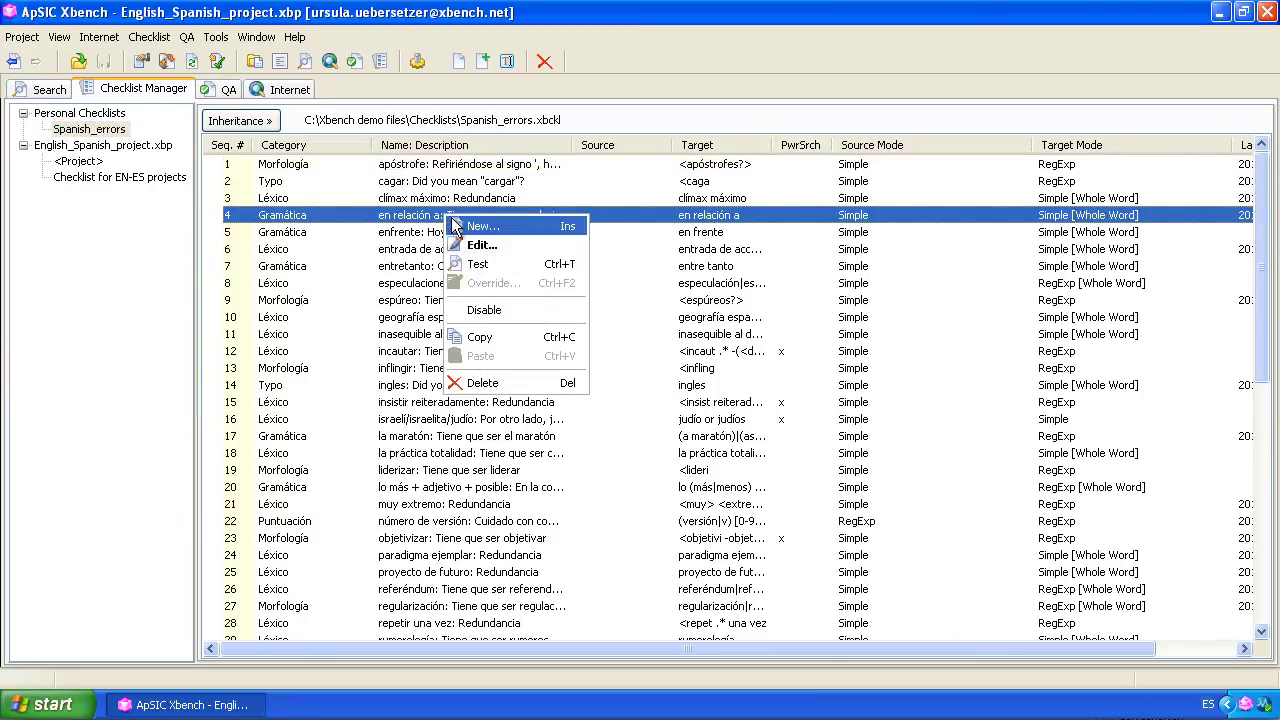
click(480, 337)
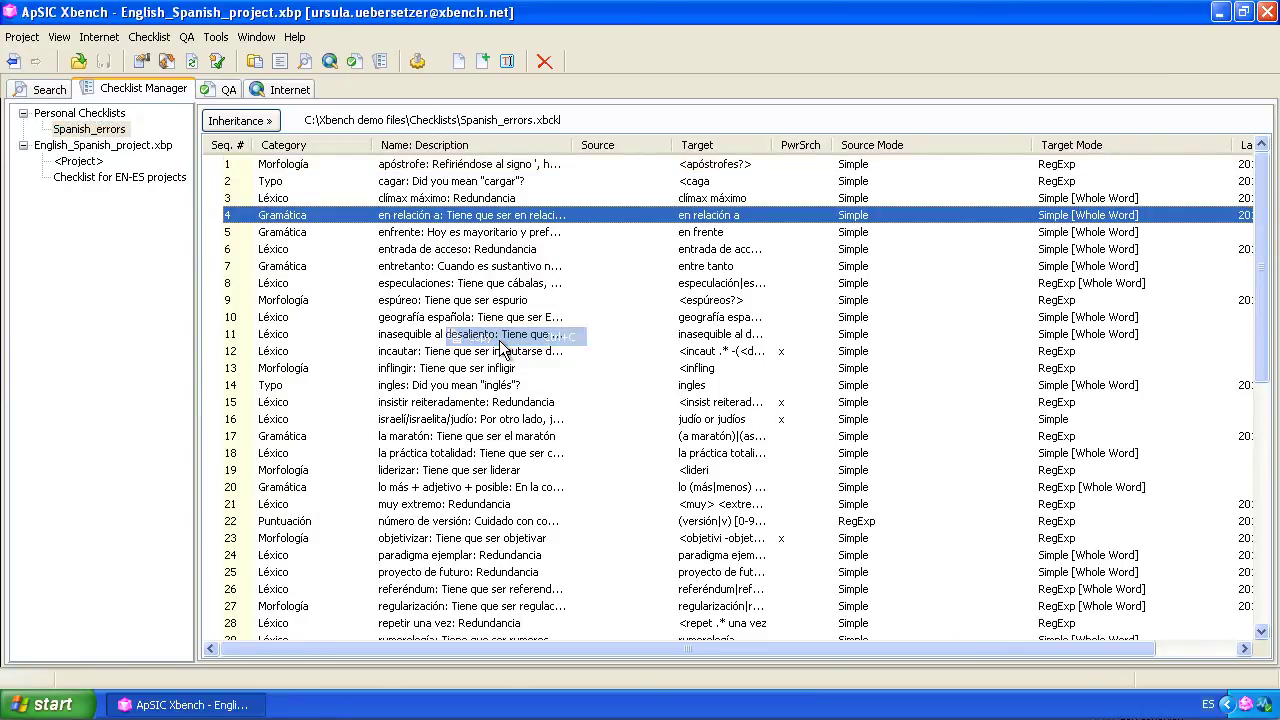
click(78, 161)
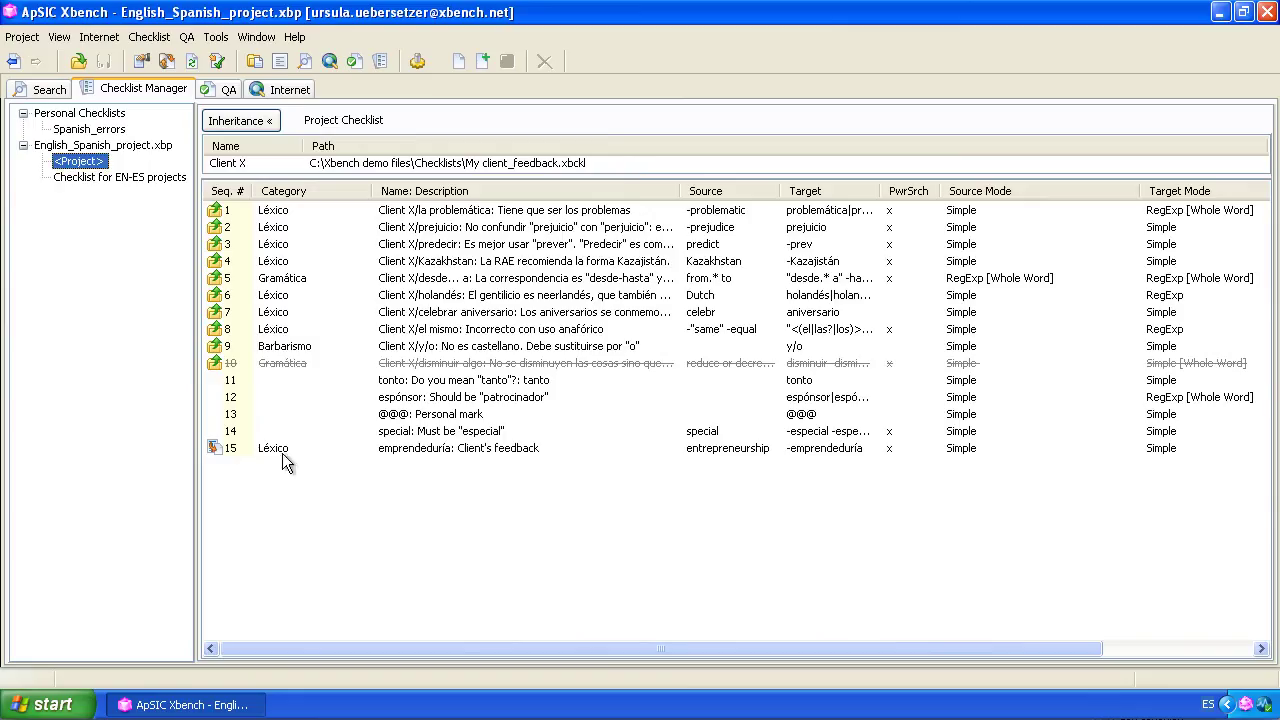
right_click(300, 494)
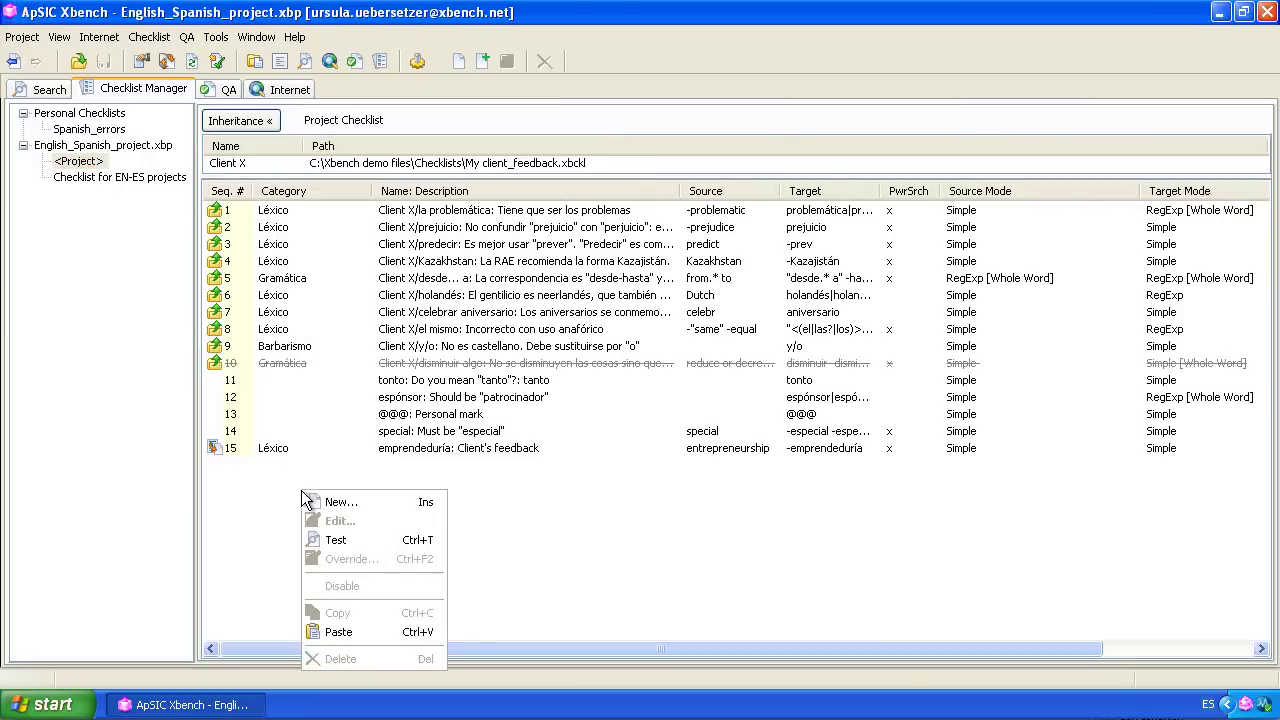
click(365, 632)
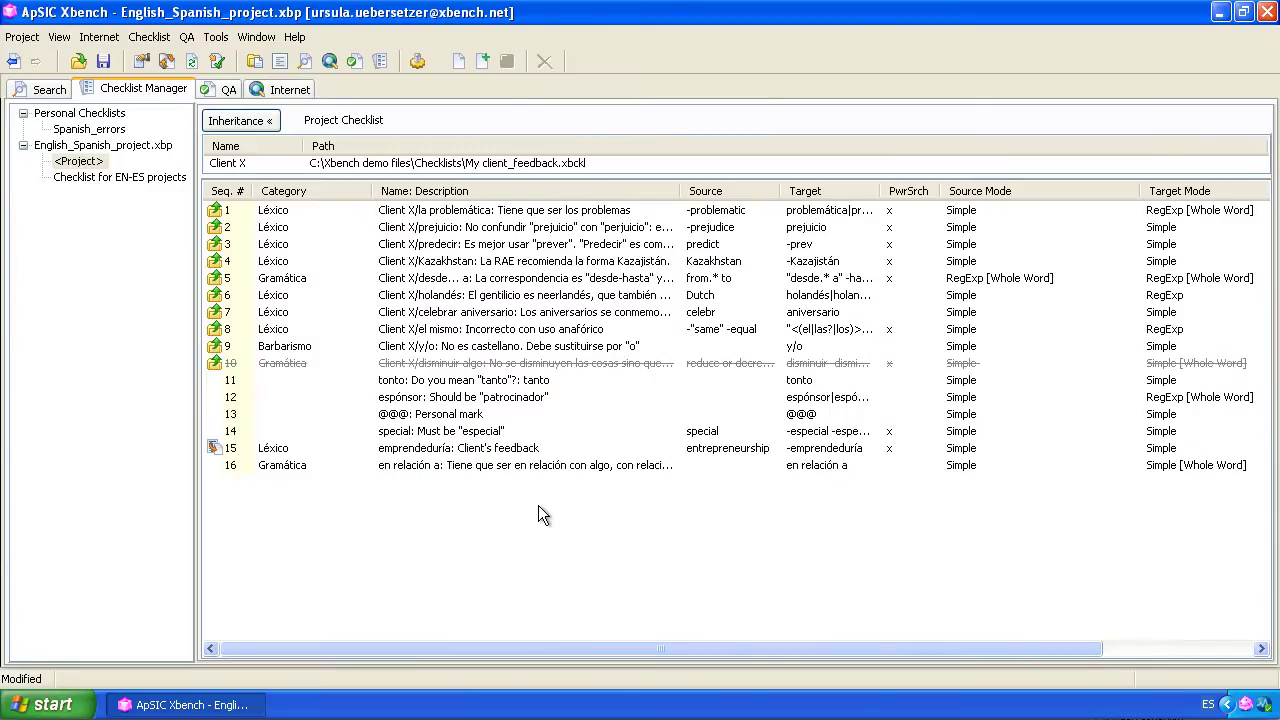
click(213, 89)
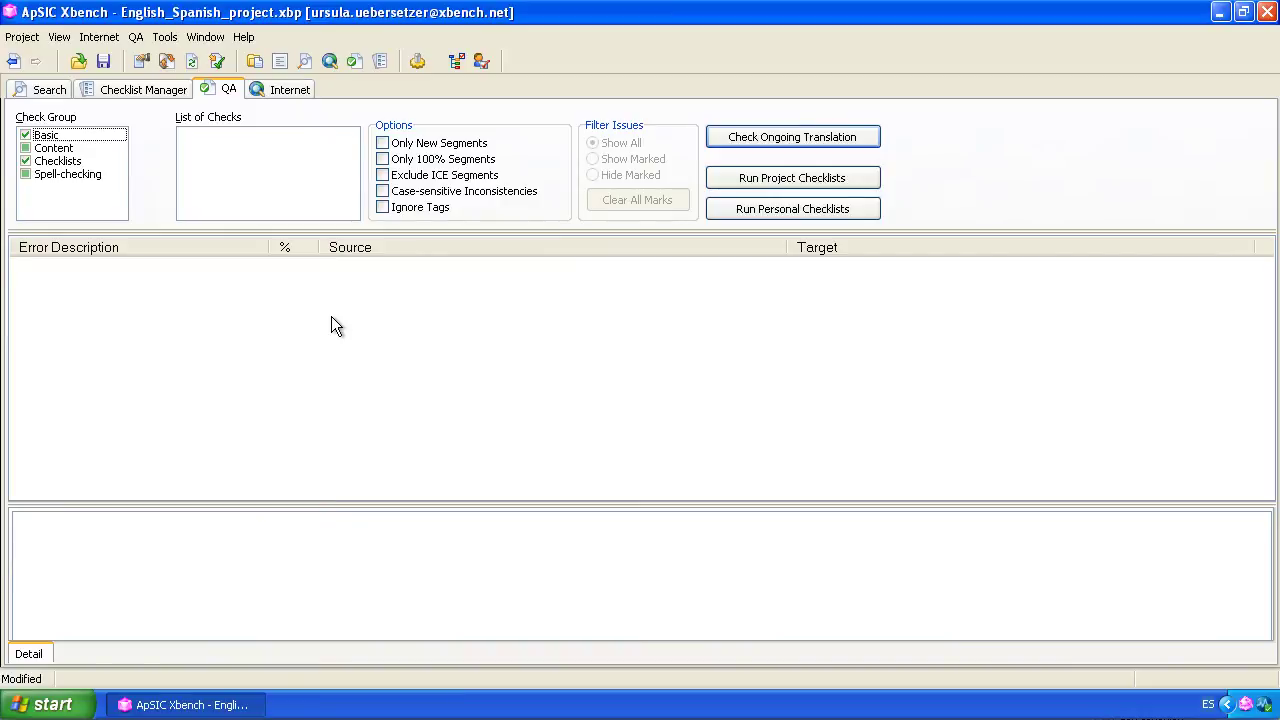
Show the QA Checklists group with its three checklists and select Spanish_errors.
click(60, 161)
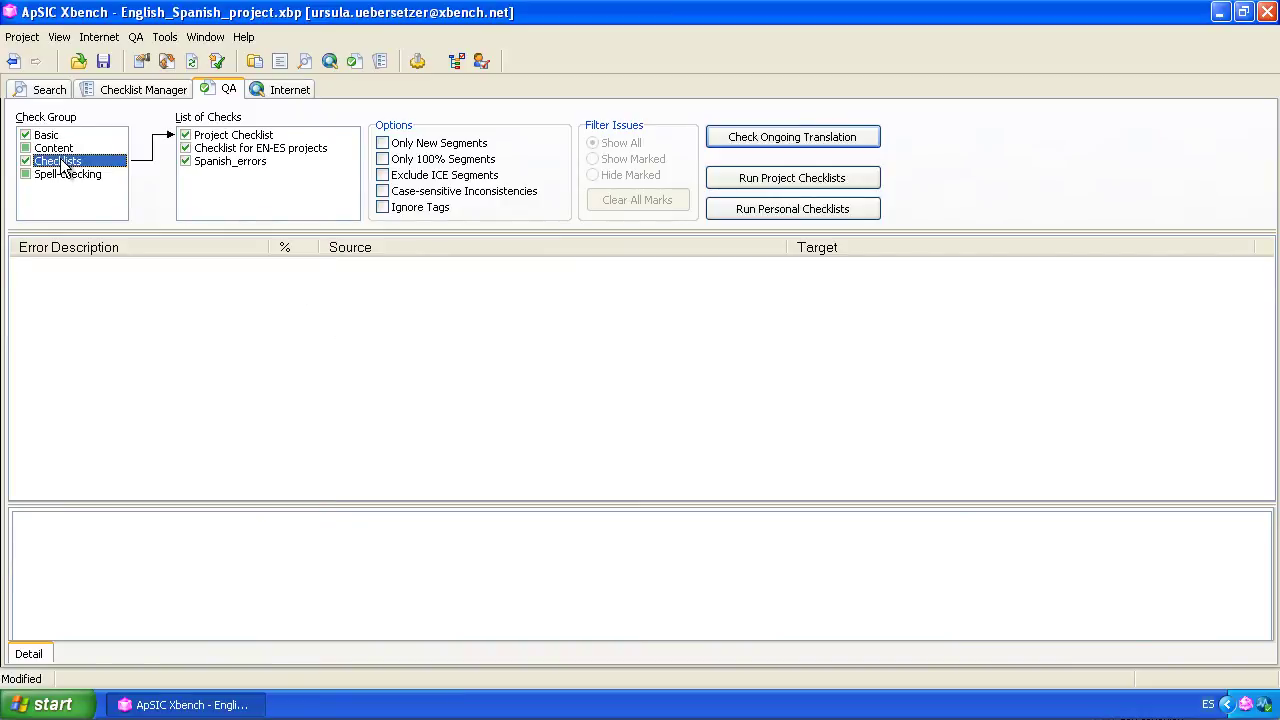
click(188, 160)
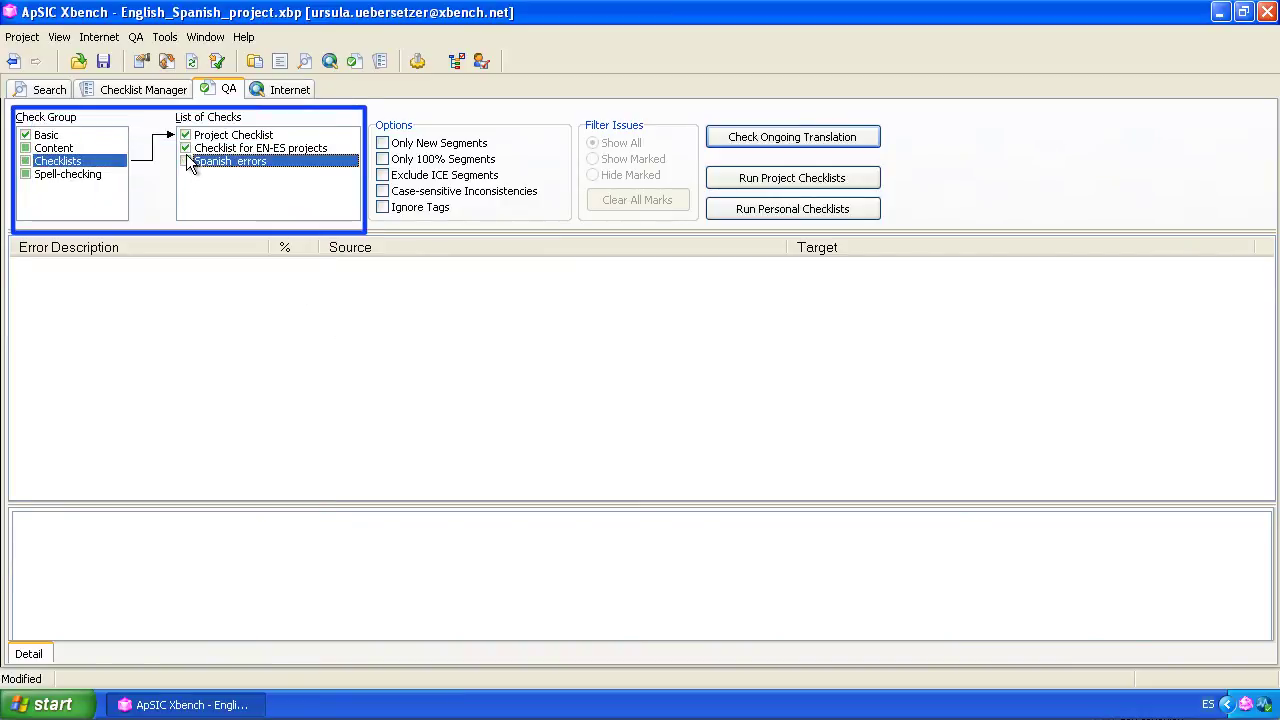